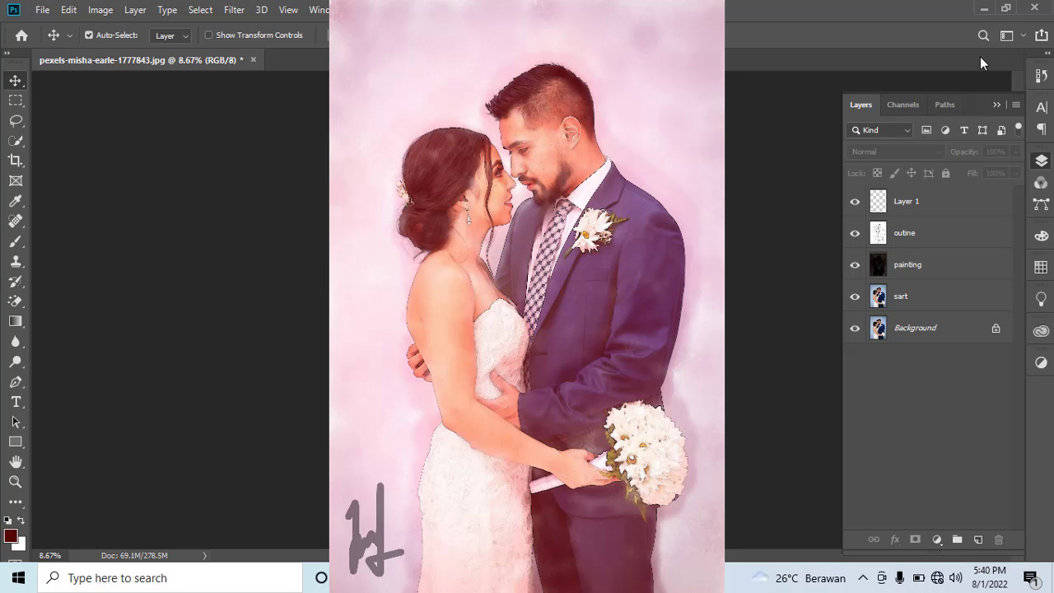
Step: Fit the finished wedding painting example to the window
key(ctrl+0)
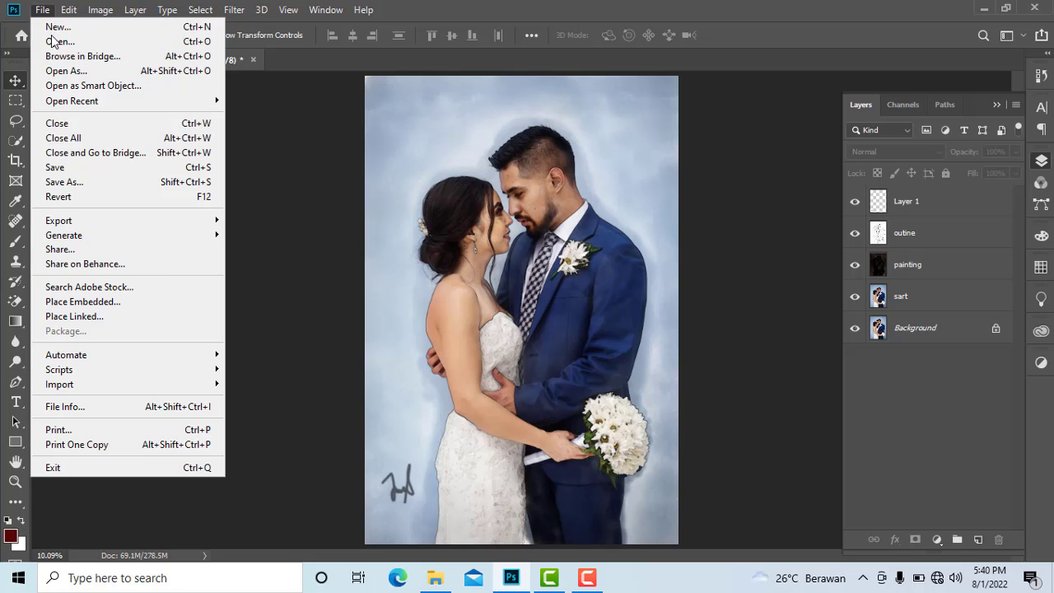
Step: Open the jjj wedding photo from Downloads and fit it to the window
click(56, 40)
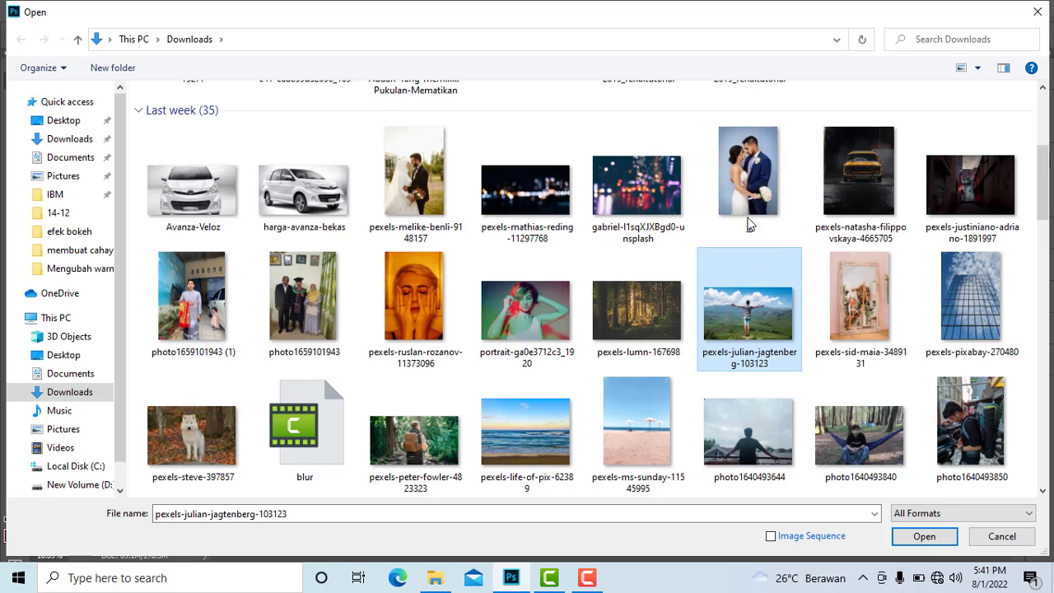
click(749, 173)
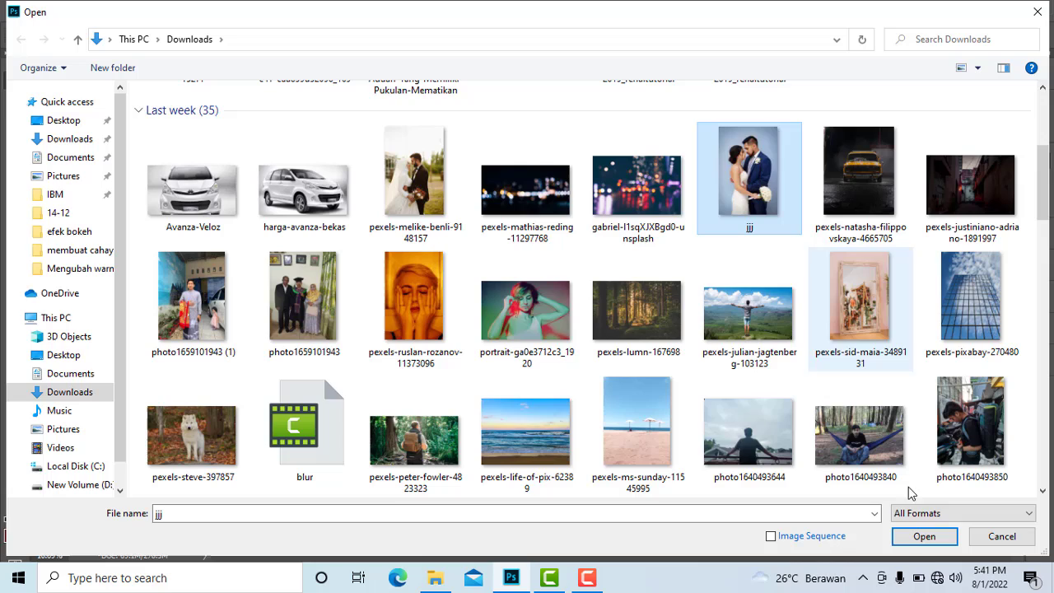
click(910, 536)
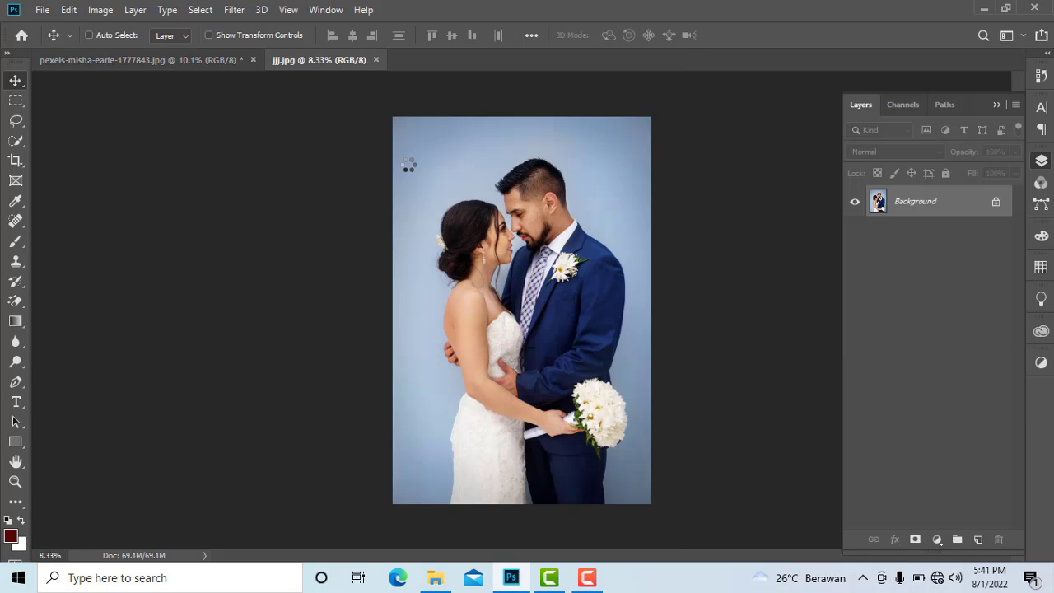
key(ctrl+0)
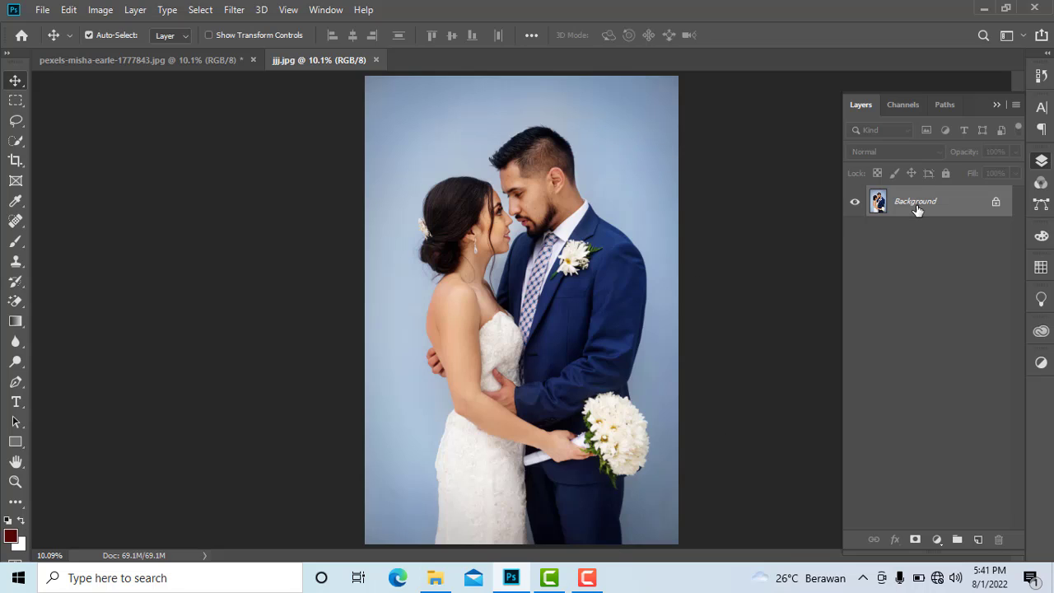
Step: Duplicate the photo layer twice more and rename Layer 1 to 'smart blur'
key(ctrl+j)
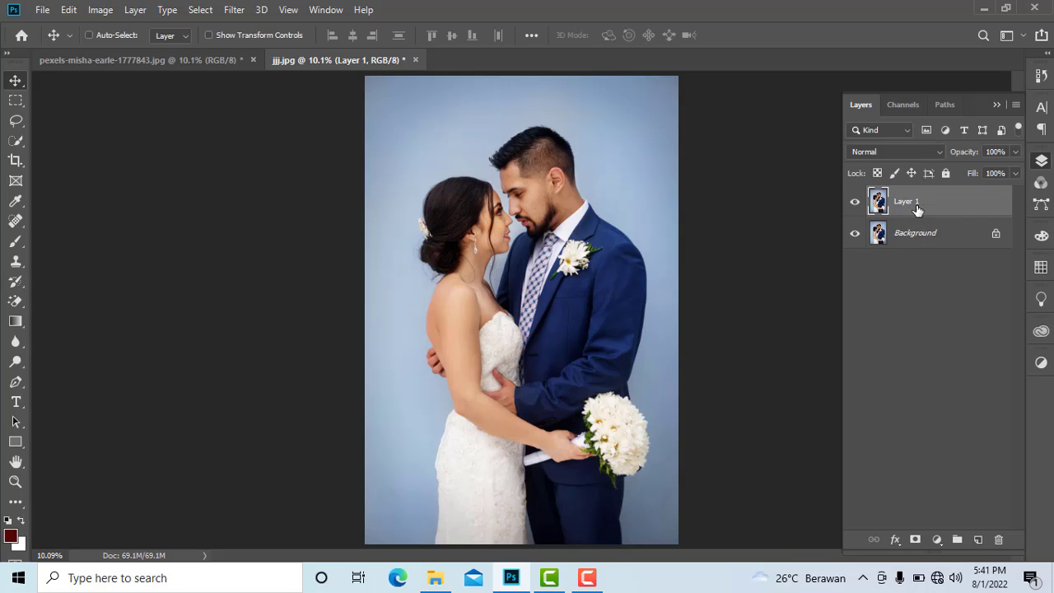
key(ctrl+j)
key(ctrl+j)
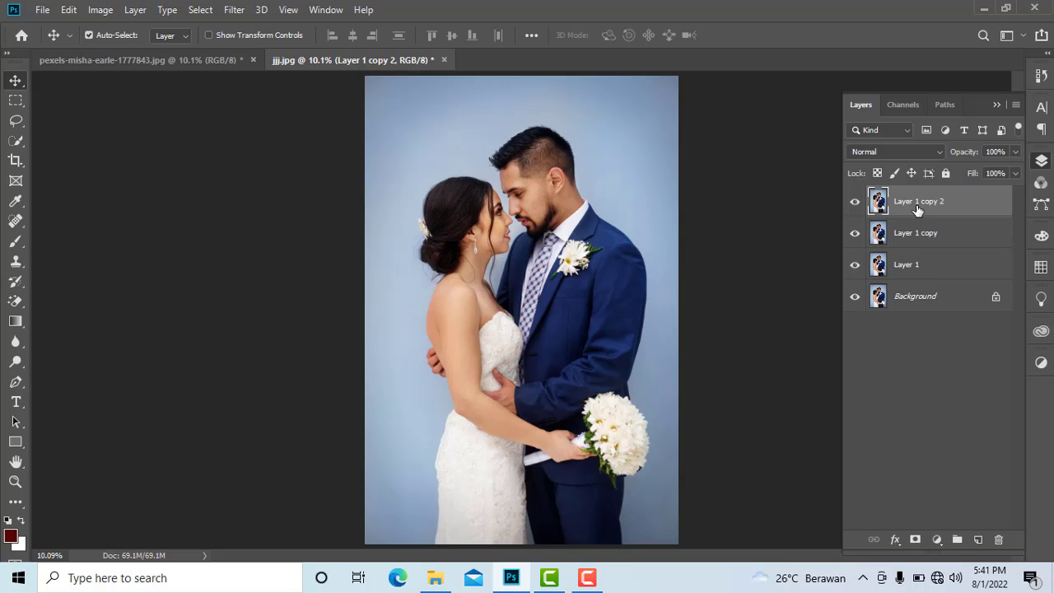
click(901, 265)
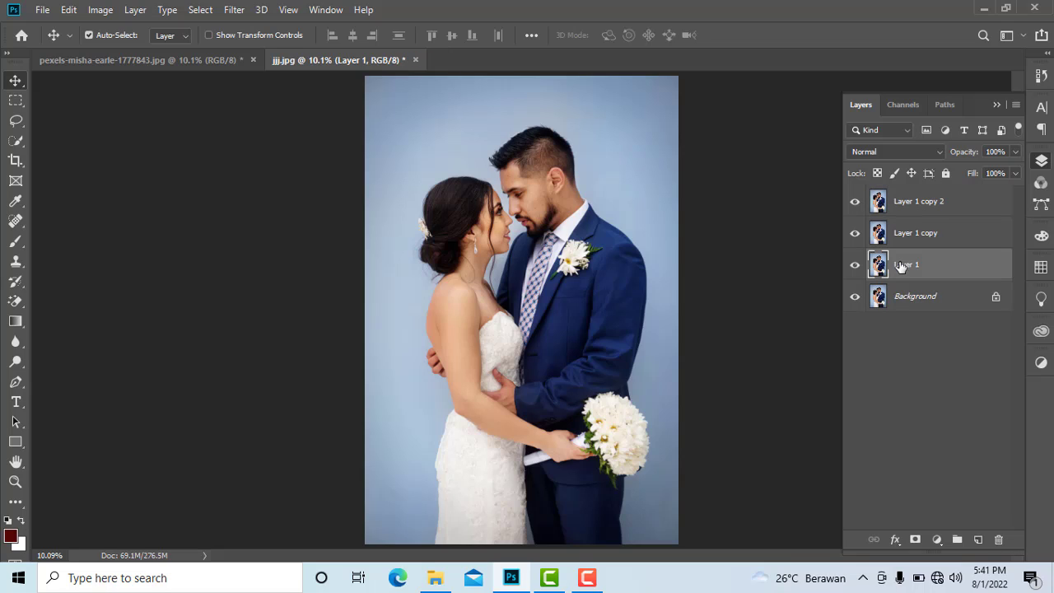
double_click(901, 265)
key(BackSpace)
text(mart blur)
Step: Rename the other two copies 'painting' and 'utline', then select the smart blur layer
double_click(908, 234)
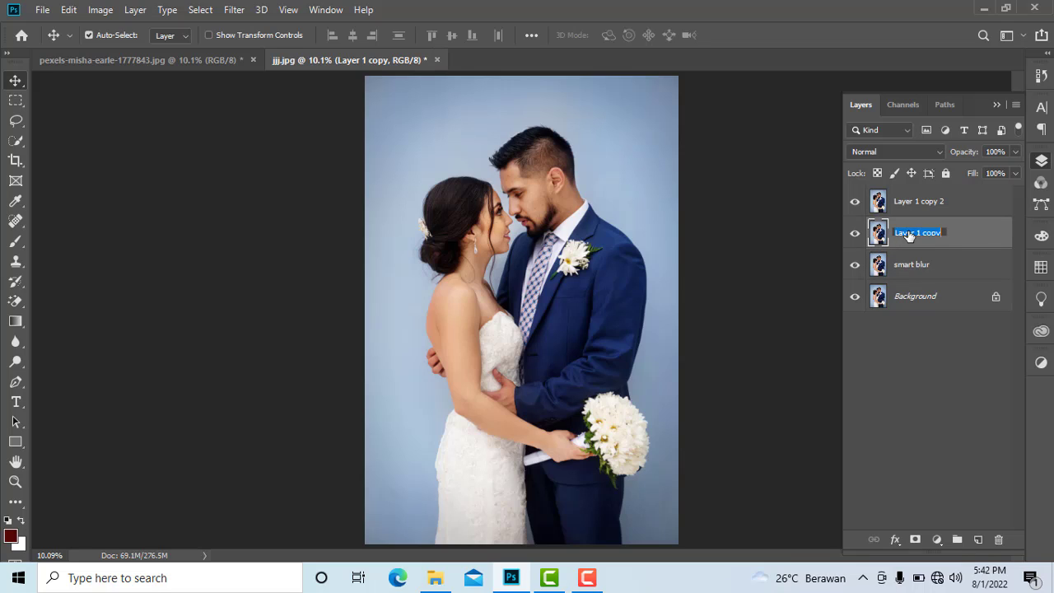
text(pair)
key(Return)
double_click(902, 209)
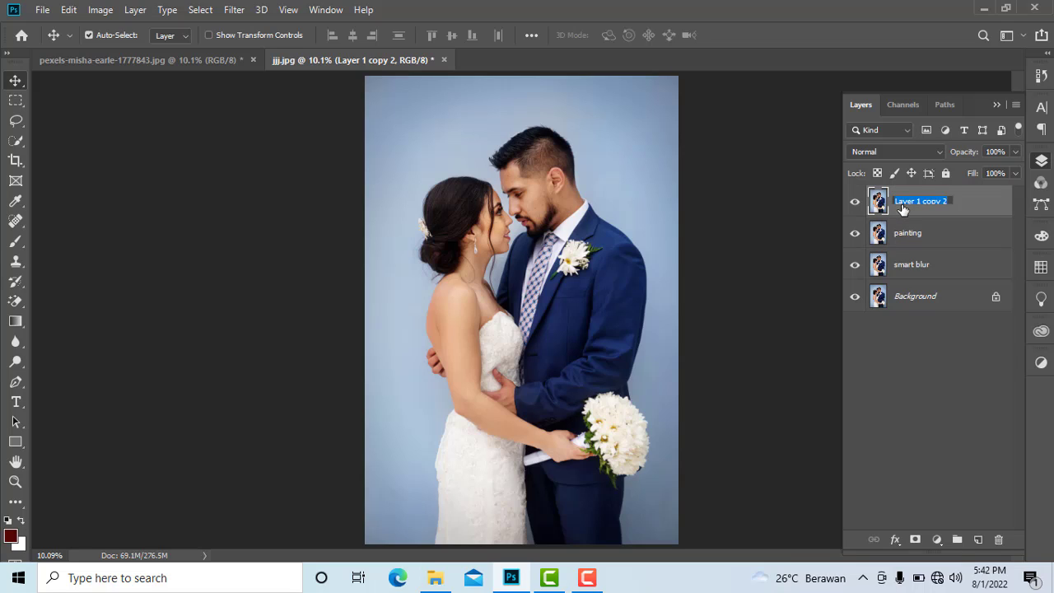
text(utlline)
key(Return)
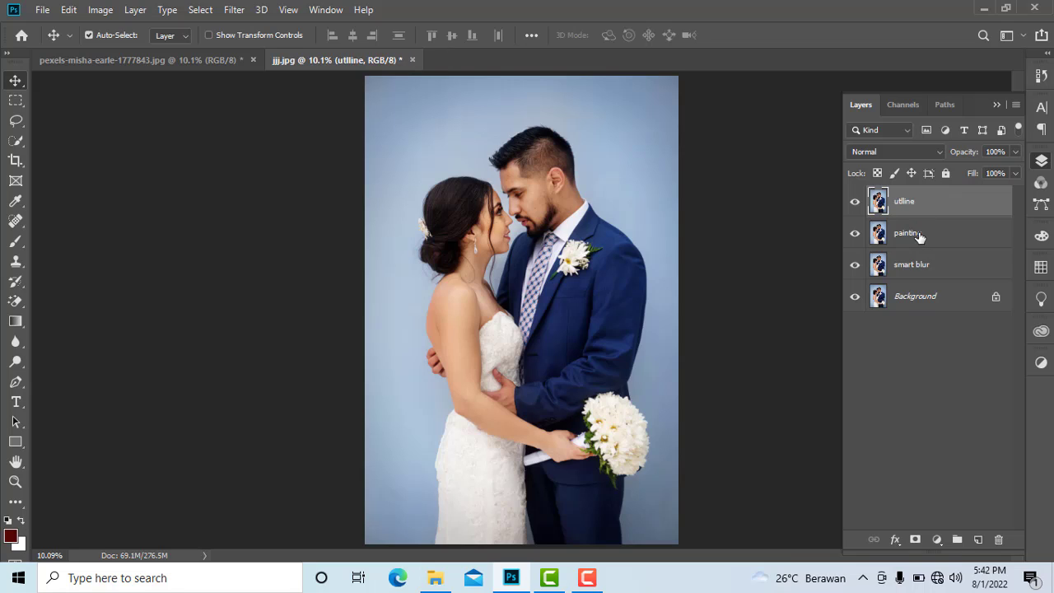
click(920, 237)
click(910, 259)
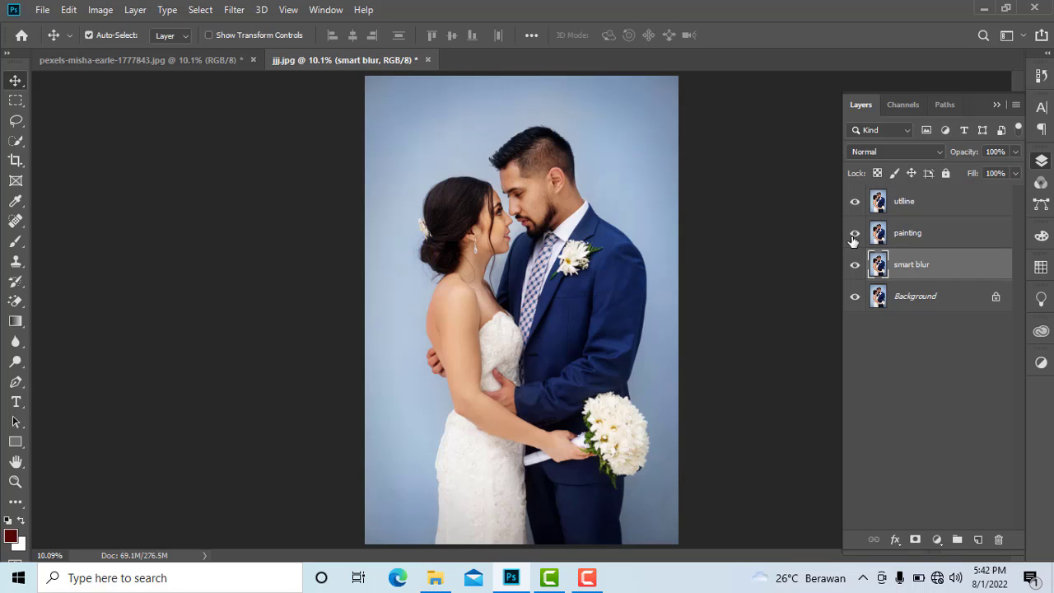
Step: Hide painting and utline, then Smart Blur the smart blur layer at radius 3.0, threshold 50.7
click(854, 233)
click(854, 201)
click(231, 11)
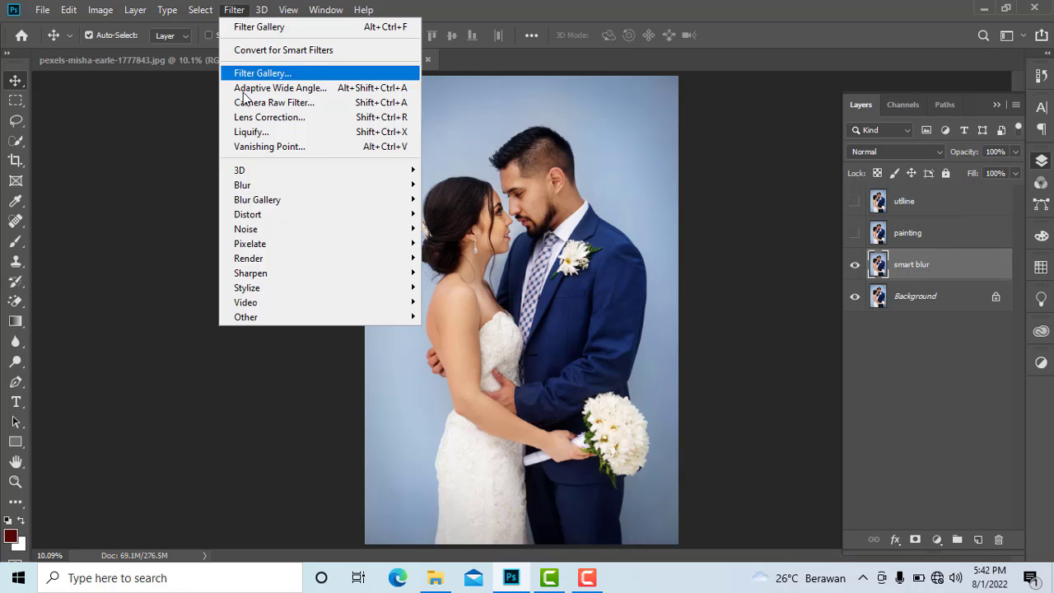
mouse_move(242, 184)
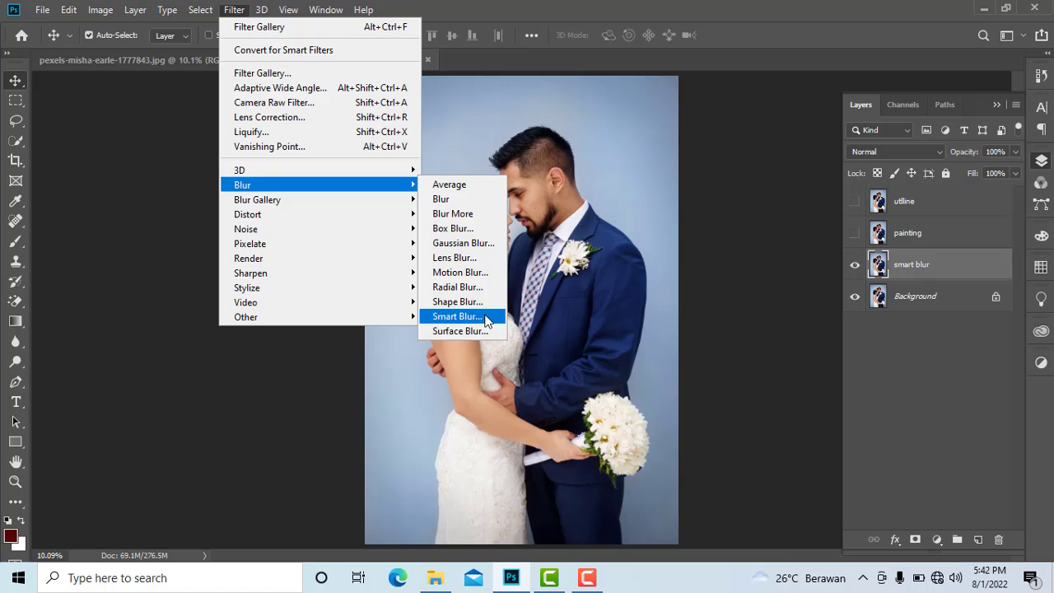
click(485, 319)
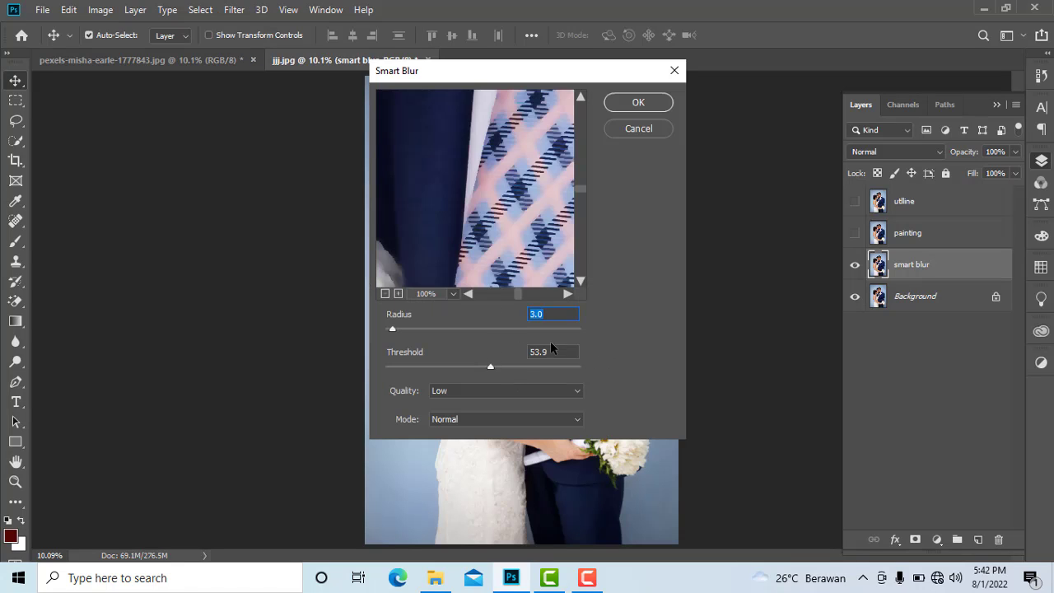
drag(479, 211, 496, 236)
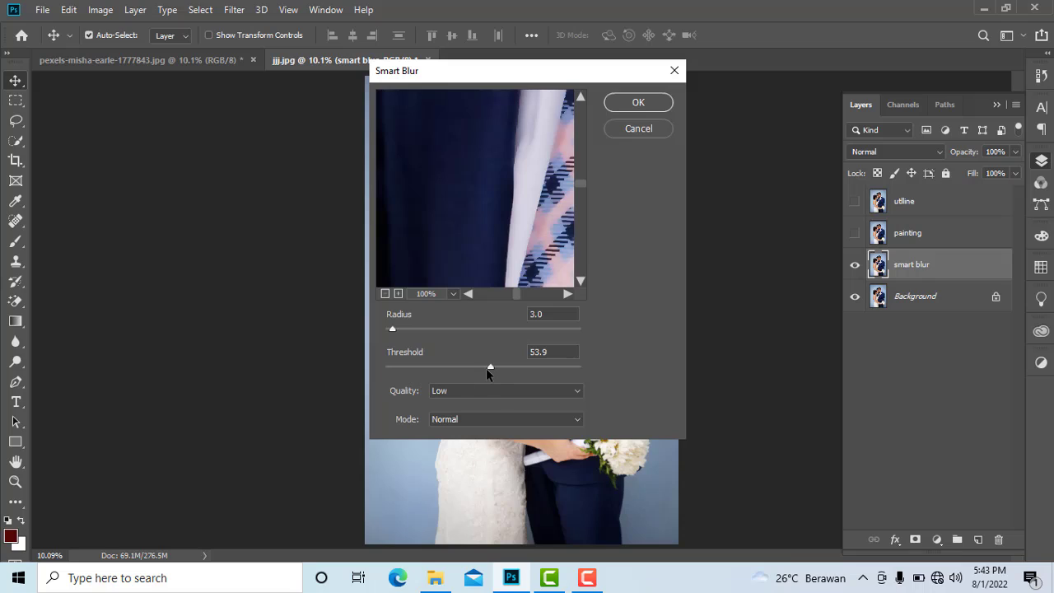
drag(487, 366, 484, 368)
click(498, 202)
drag(498, 202, 501, 261)
drag(478, 158, 485, 226)
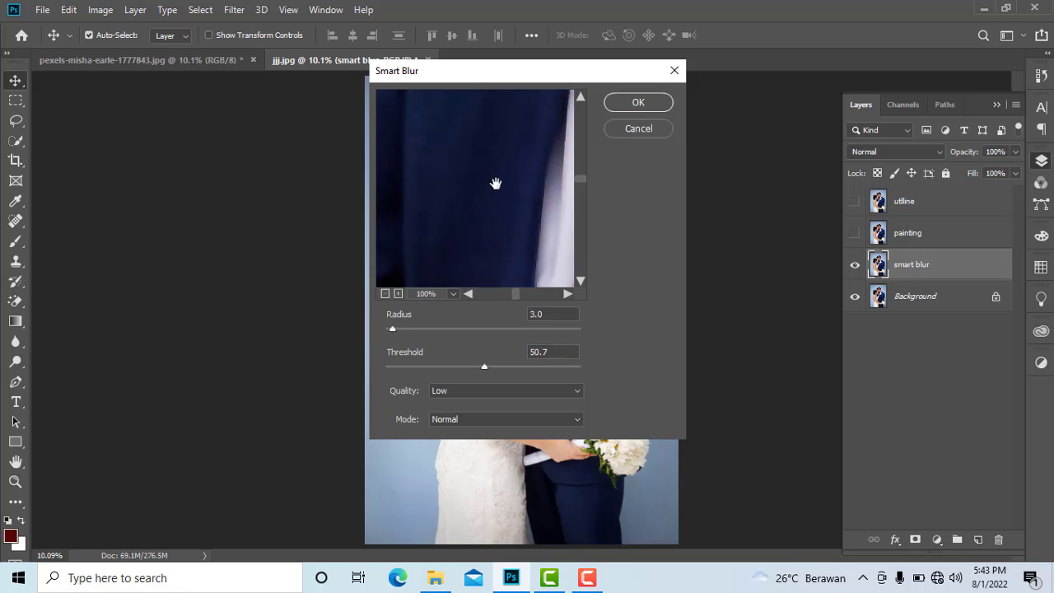
click(648, 105)
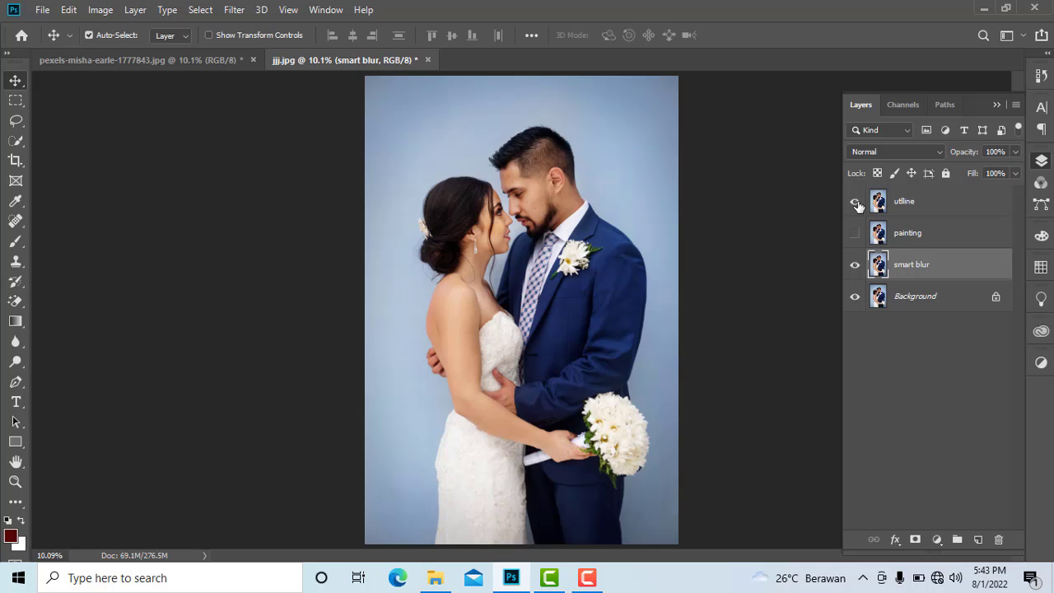
Step: Give the utline layer Glowing Edges with width 1, brightness 15, smoothness 15 via Filter Gallery
click(918, 196)
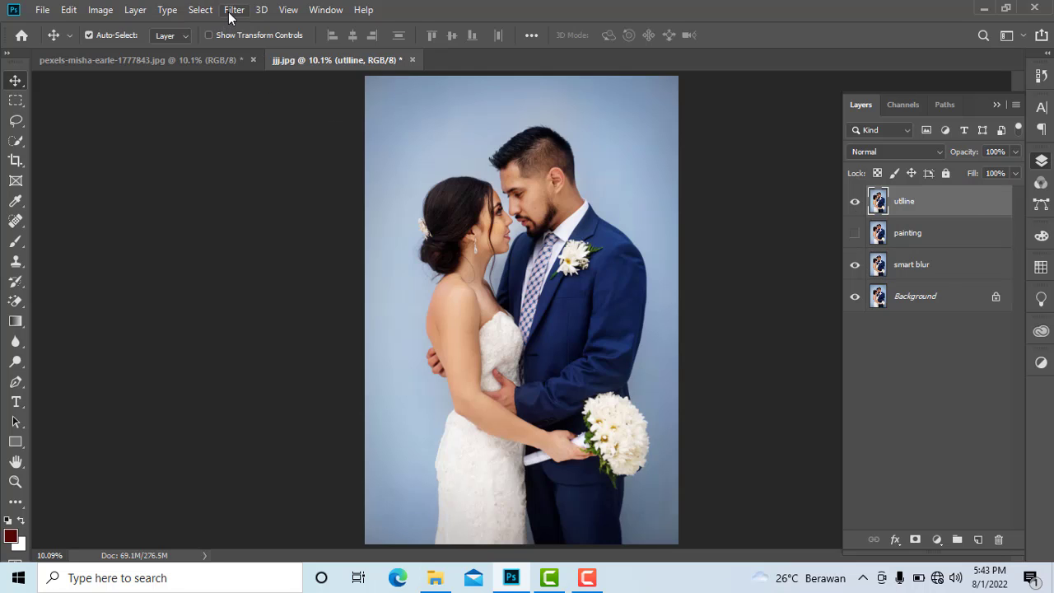
click(233, 11)
click(257, 77)
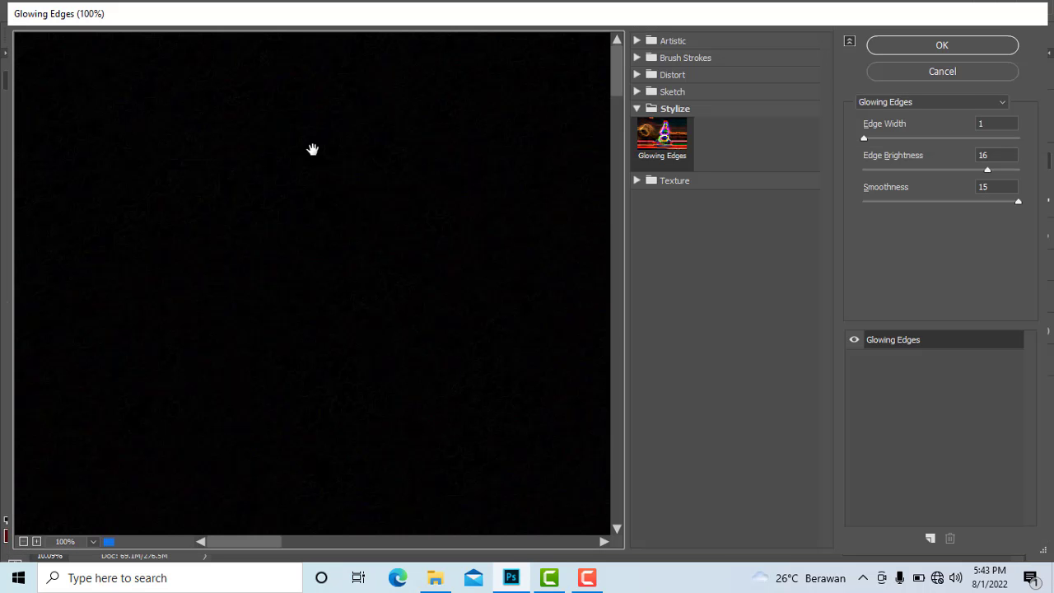
alt+click(326, 178)
alt+click(348, 223)
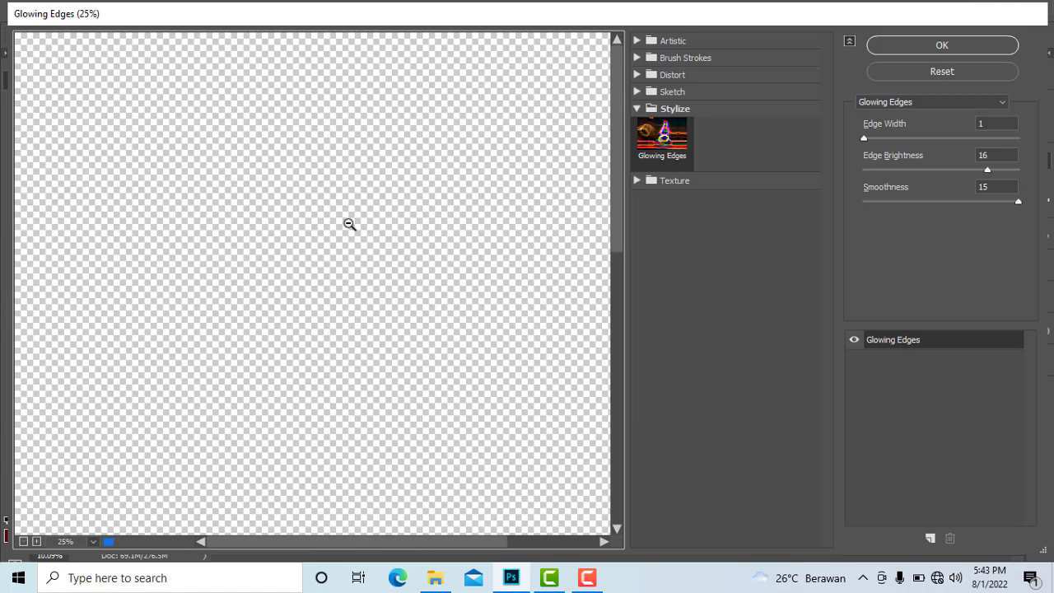
alt+click(349, 223)
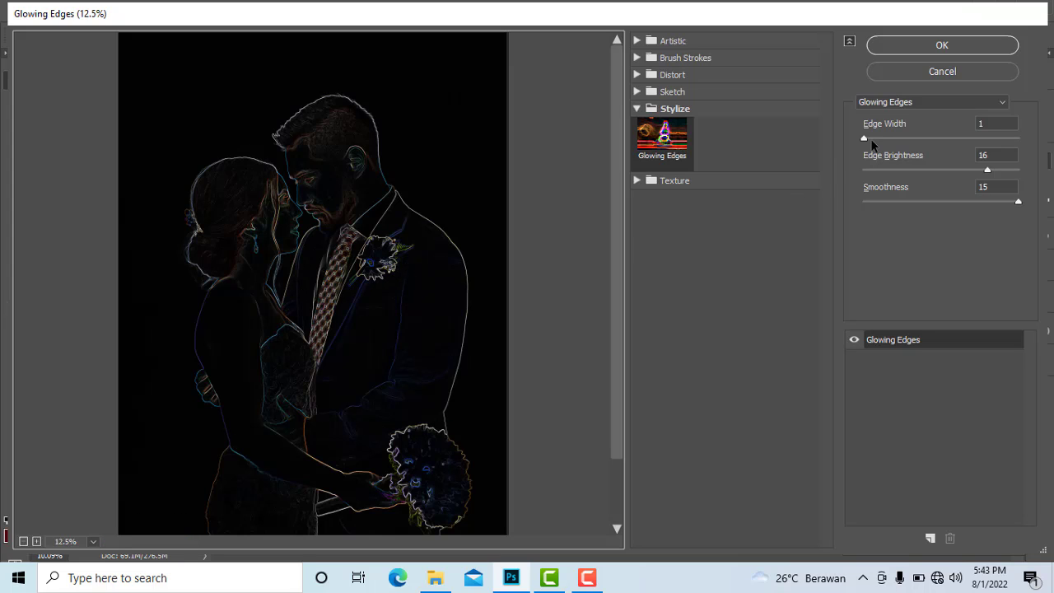
drag(871, 136, 908, 138)
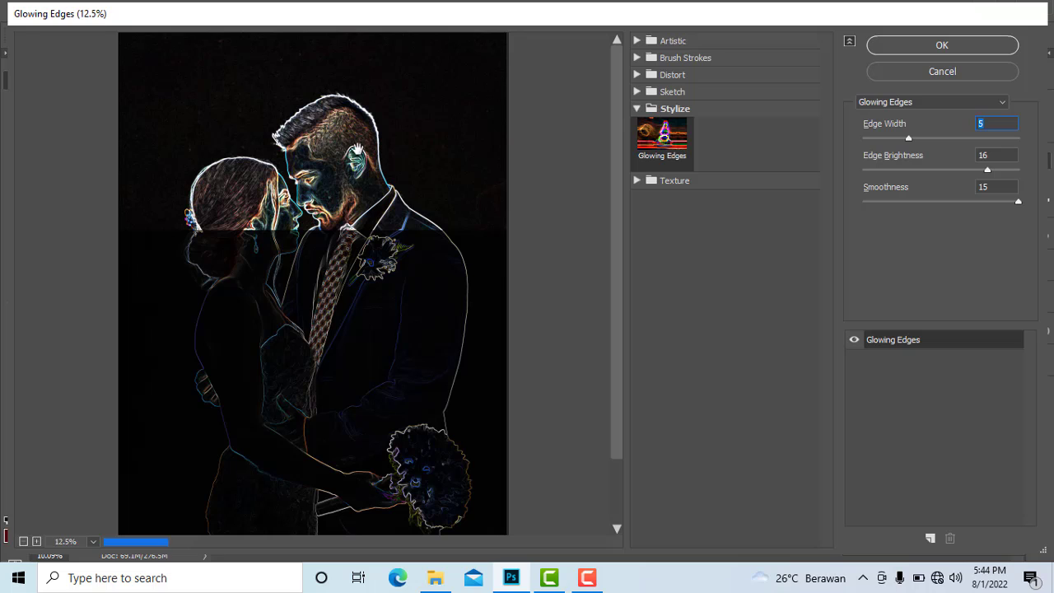
drag(909, 137, 849, 147)
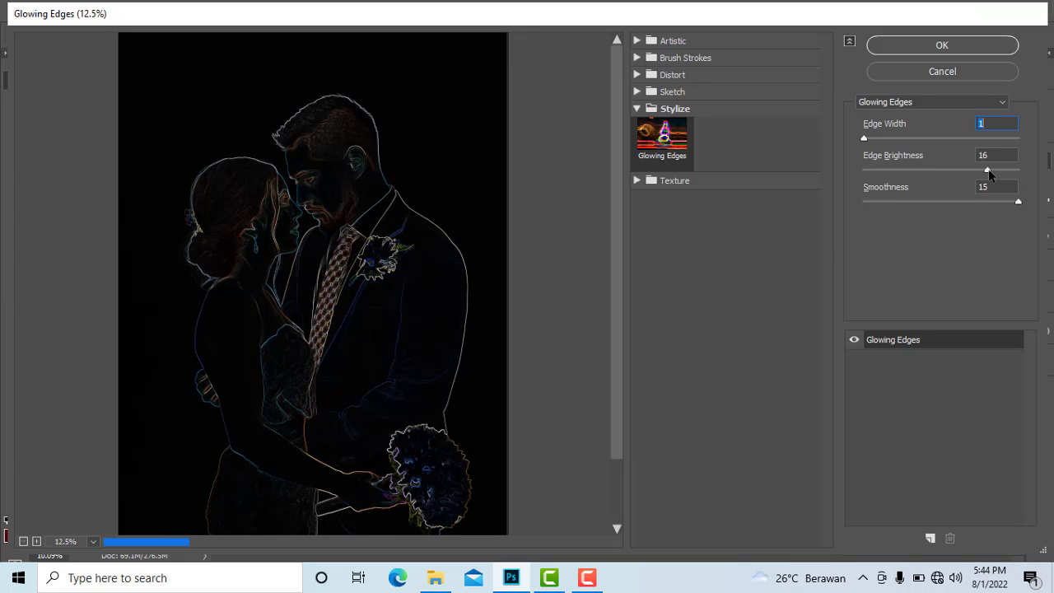
drag(987, 170, 974, 171)
drag(978, 172, 981, 170)
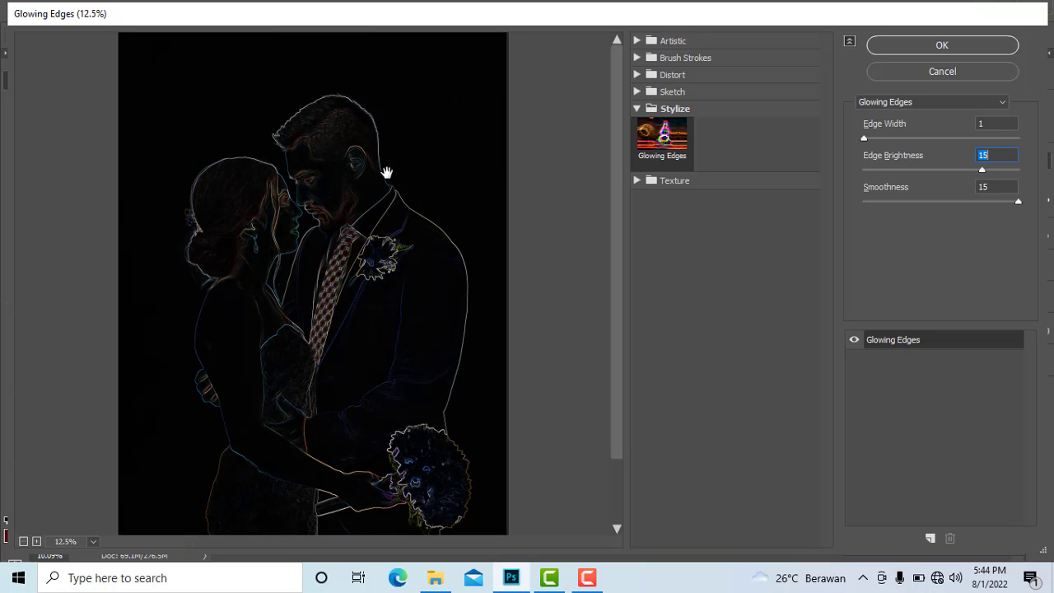
click(925, 46)
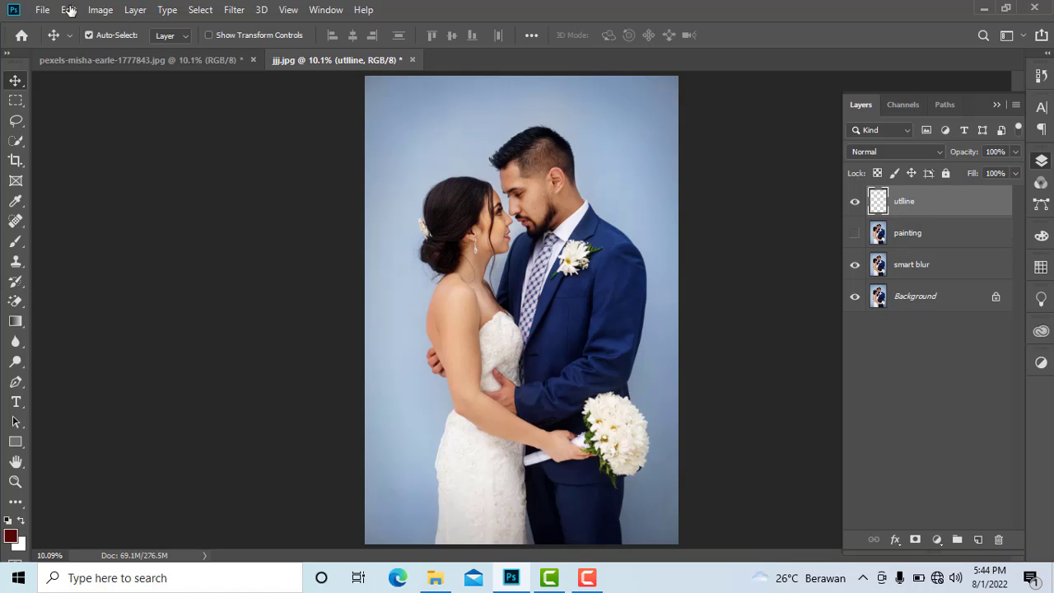
Step: Remove the colour from the utline layer and invert it into dark lines on white
click(96, 11)
mouse_move(123, 50)
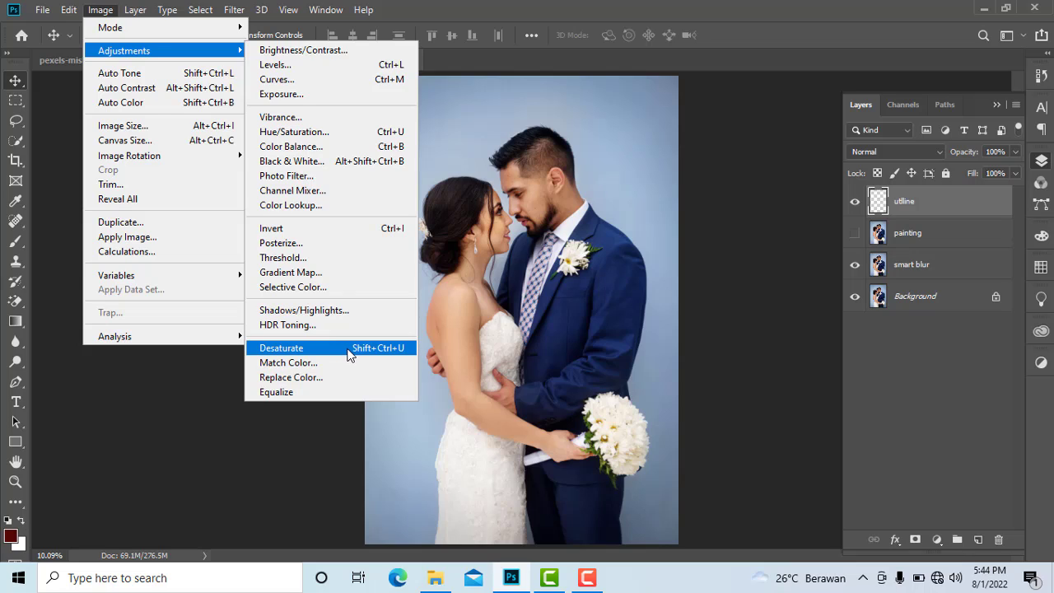
click(347, 354)
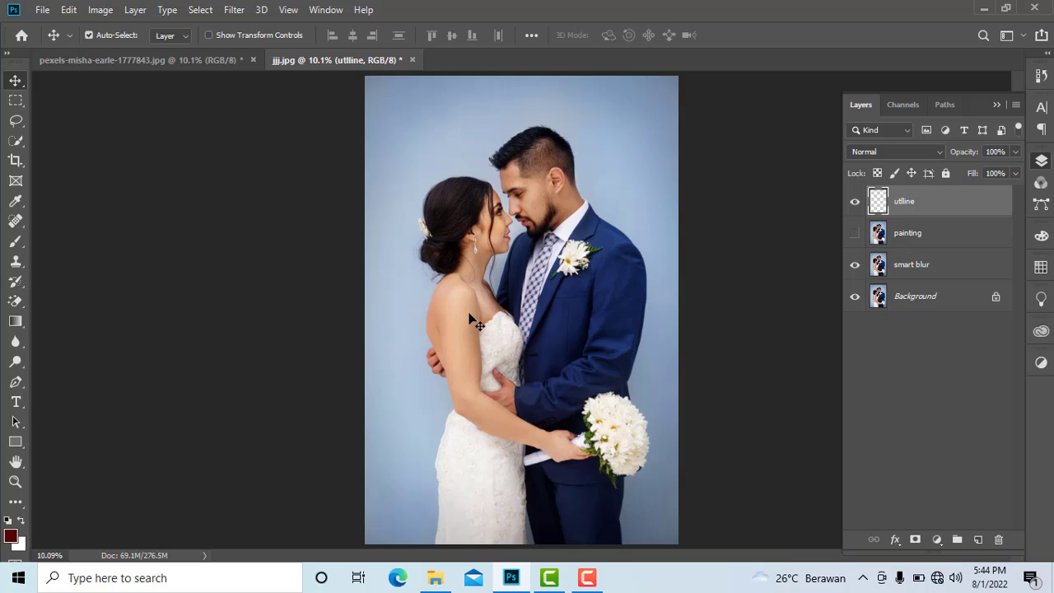
key(ctrl+i)
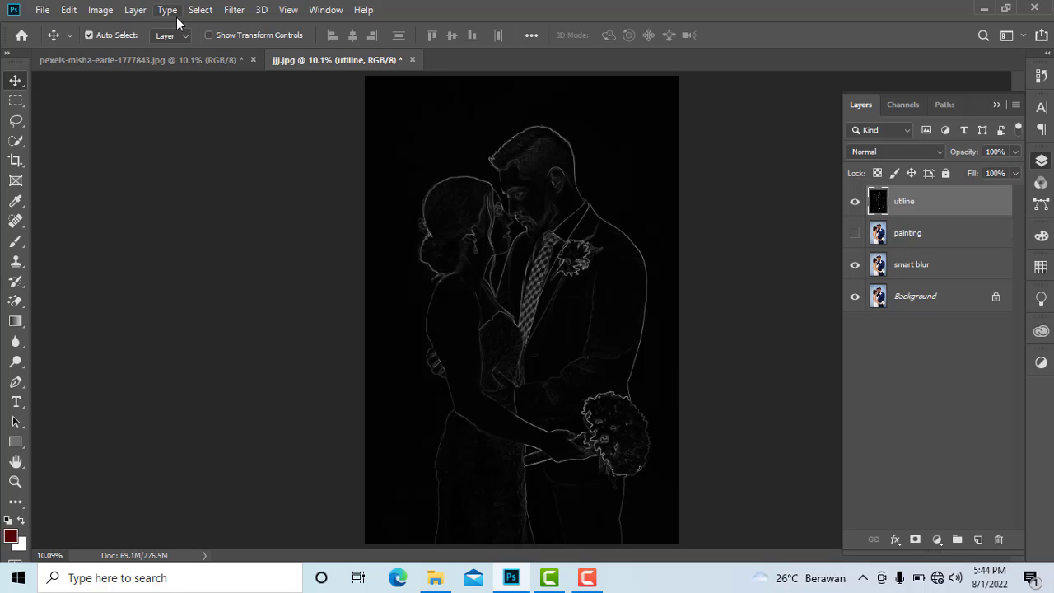
click(100, 10)
mouse_move(123, 50)
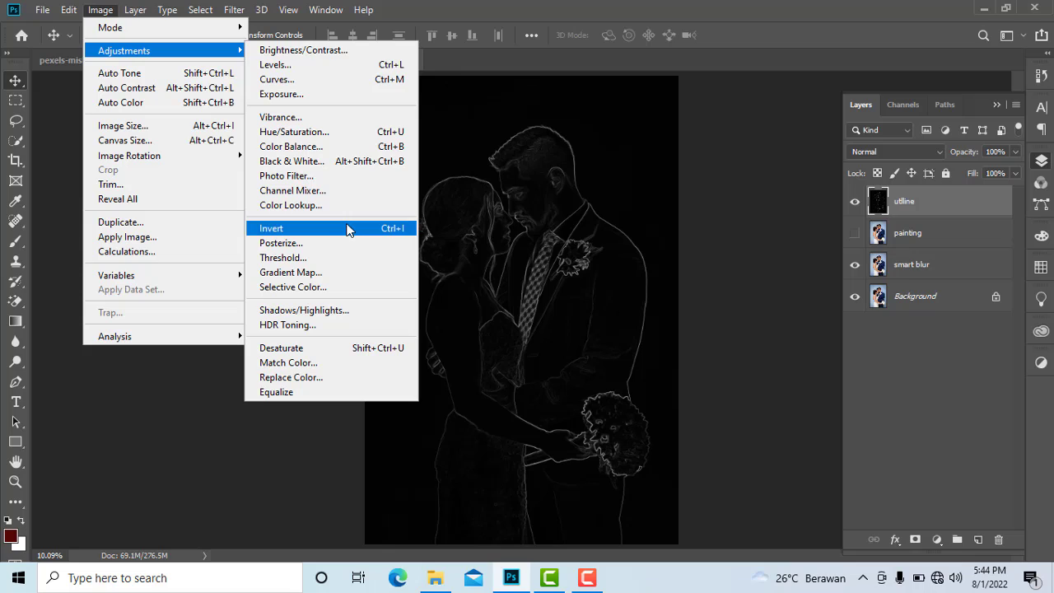
click(363, 229)
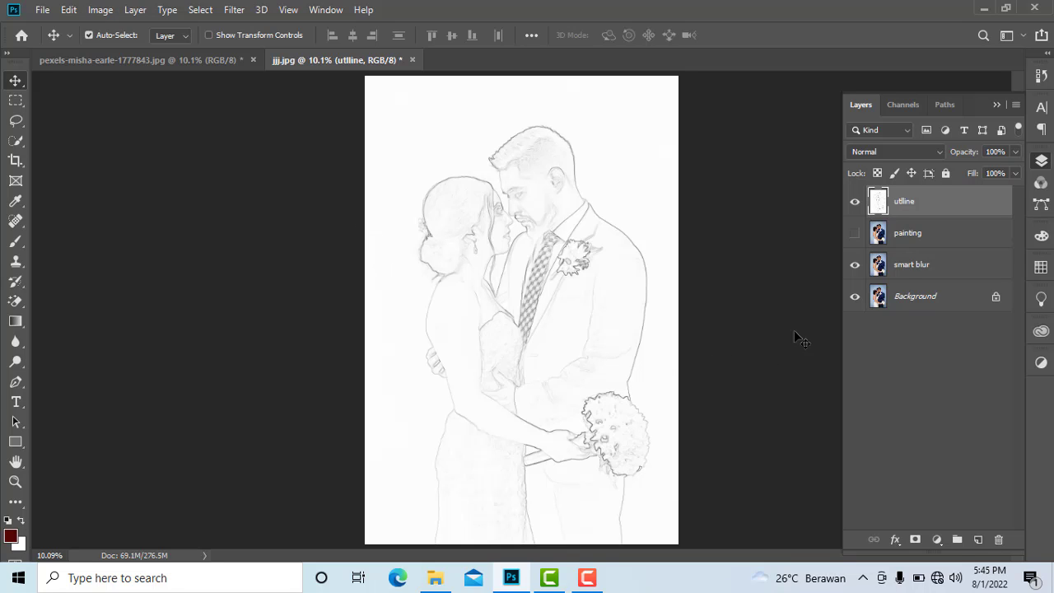
Step: Set the utline layer's blend mode to Multiply
click(923, 150)
click(924, 152)
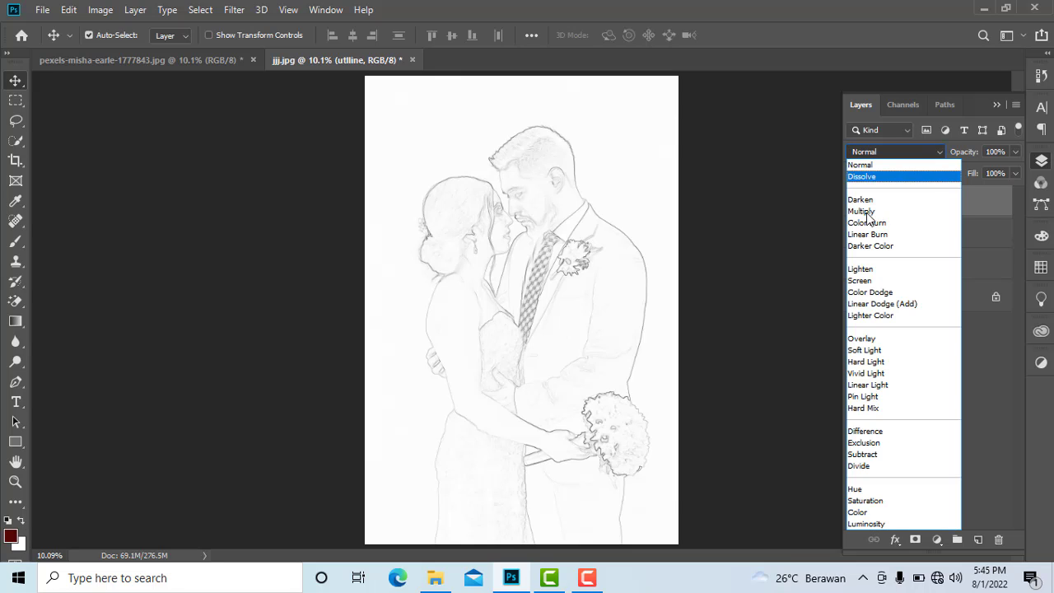
click(861, 211)
click(930, 233)
click(947, 203)
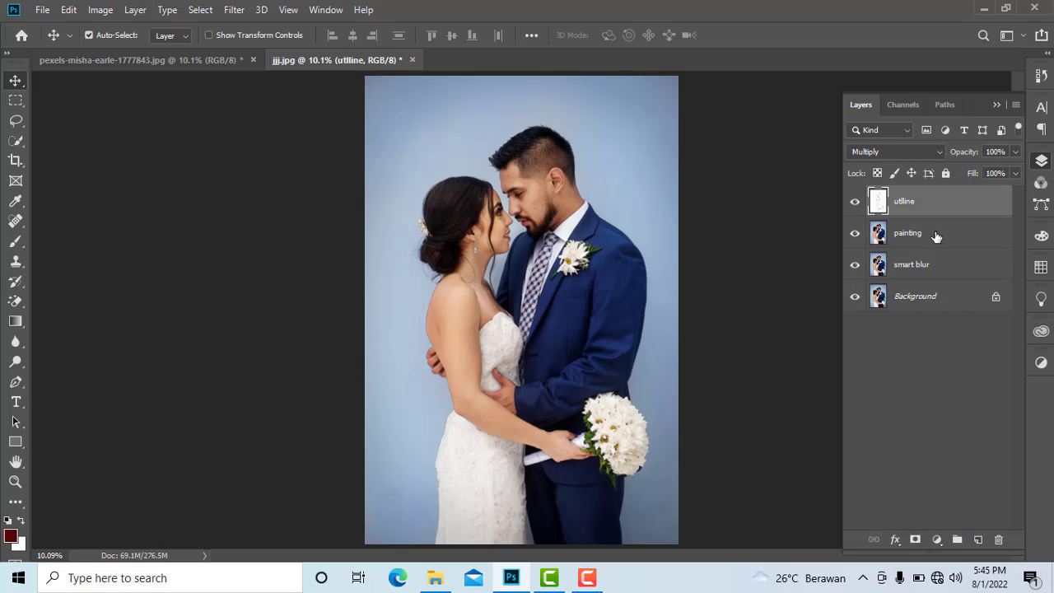
Step: Show the painting layer, set it to Linear Dodge (Add), and invert its colours
click(878, 220)
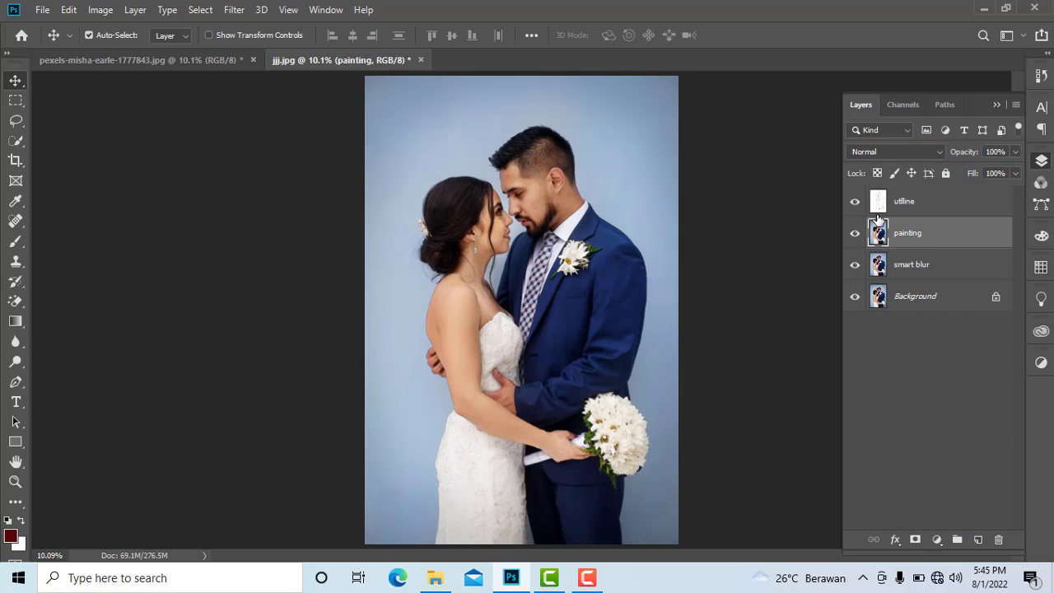
click(858, 232)
click(913, 155)
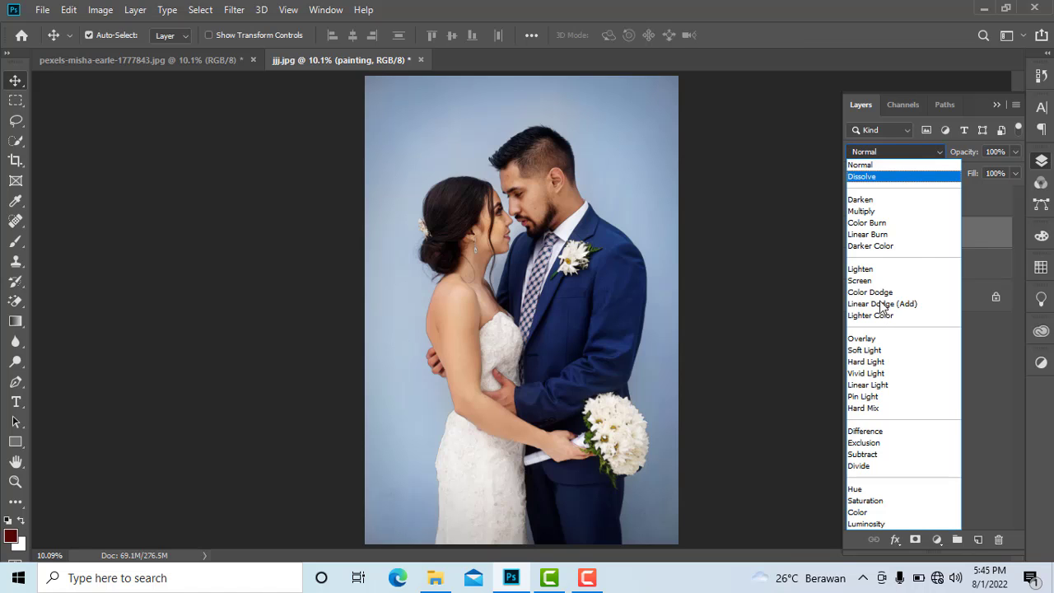
click(881, 304)
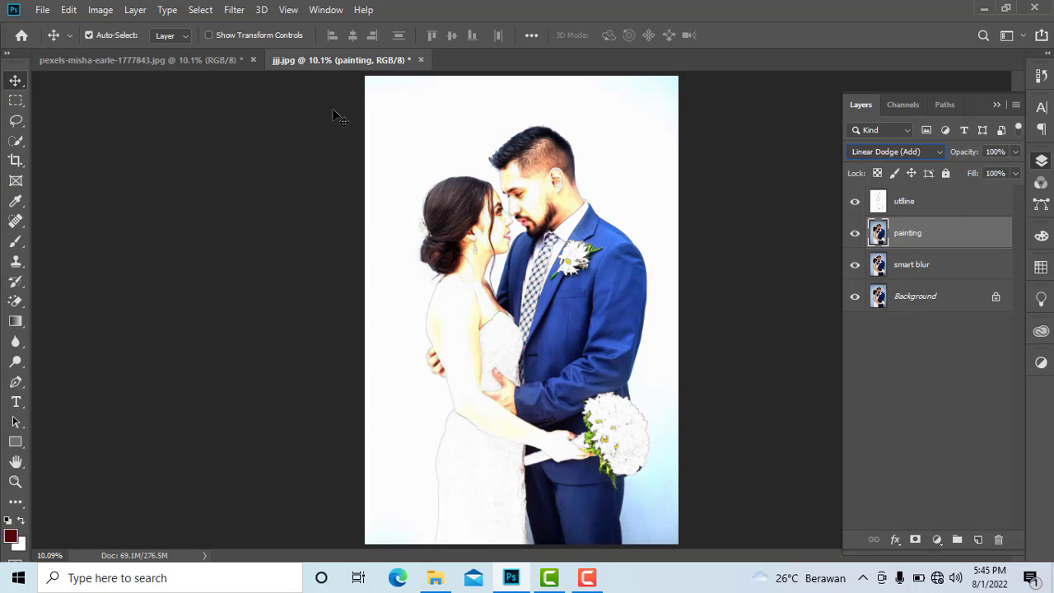
click(100, 10)
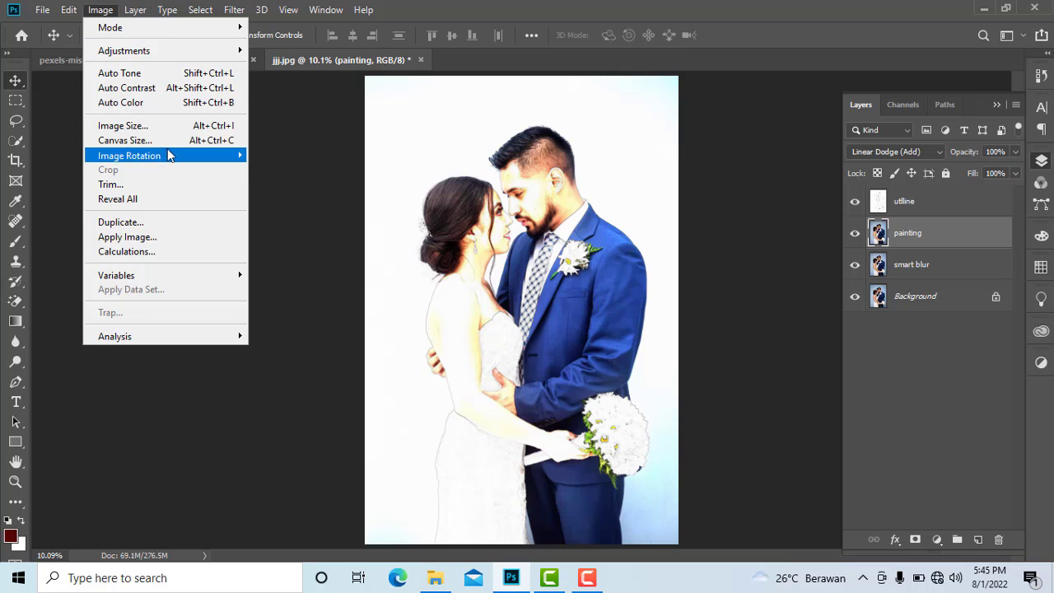
mouse_move(123, 50)
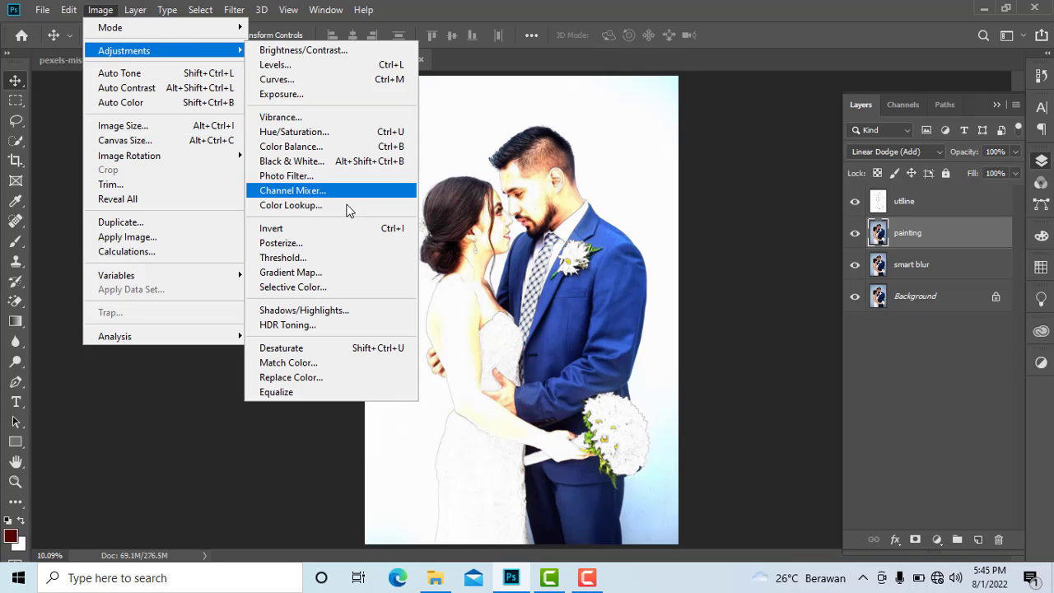
click(332, 235)
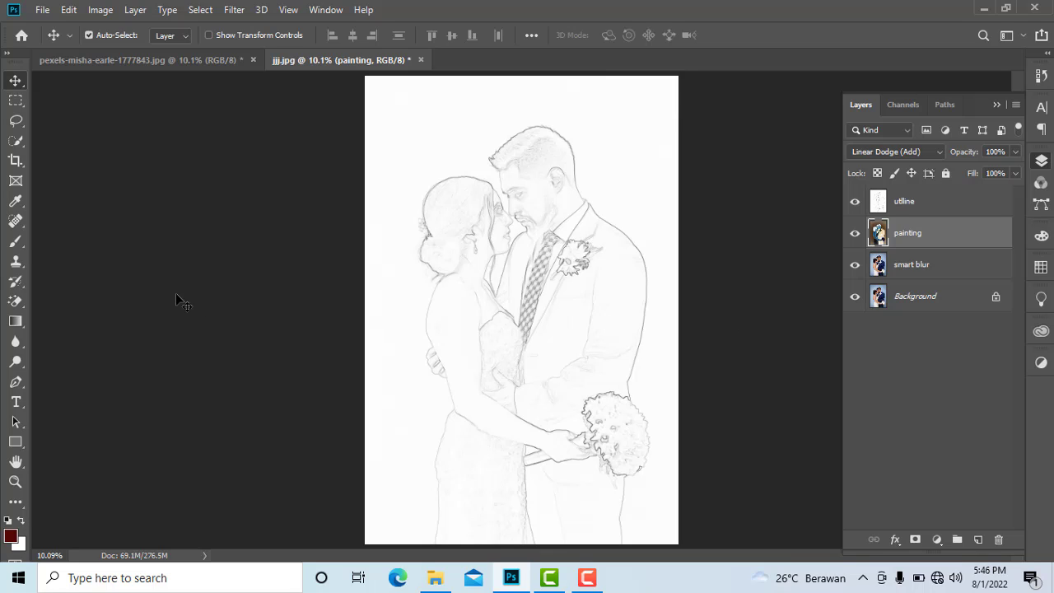
Step: Pick a soft textured brush, dab pink along the top, and set opacity to 14%
click(25, 241)
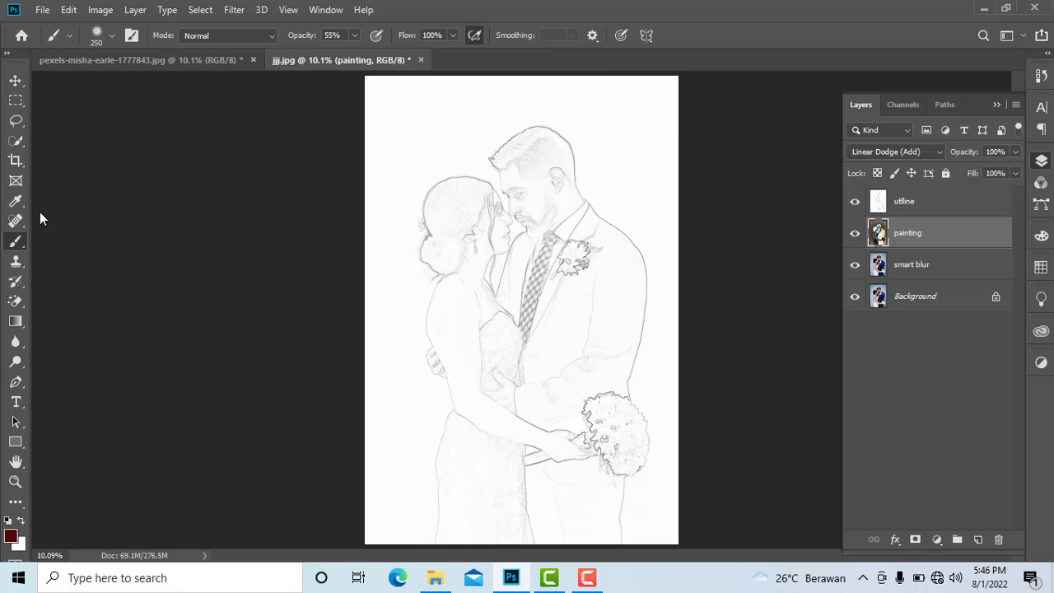
click(113, 39)
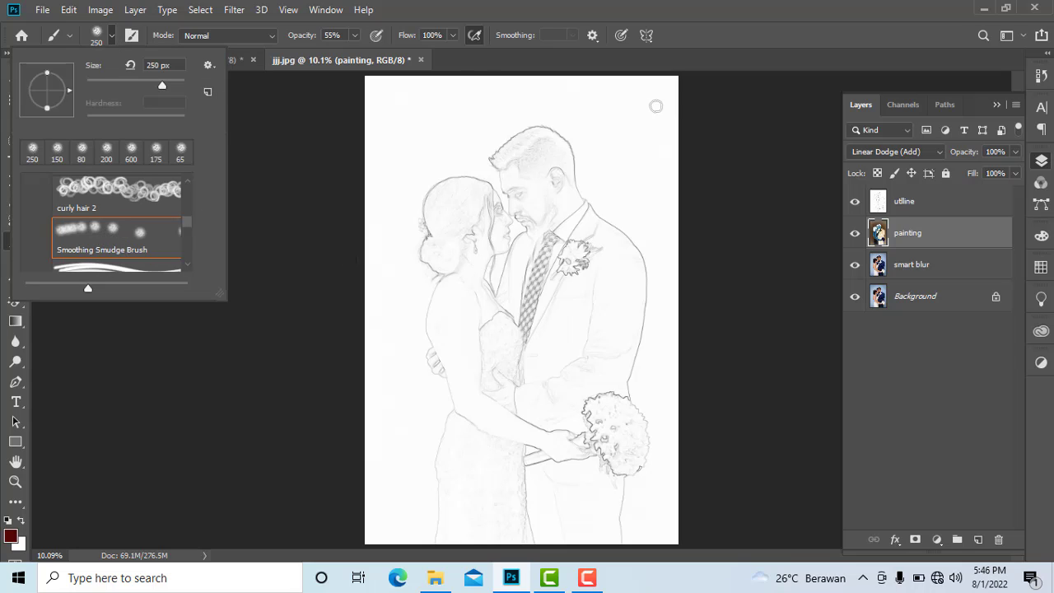
click(388, 101)
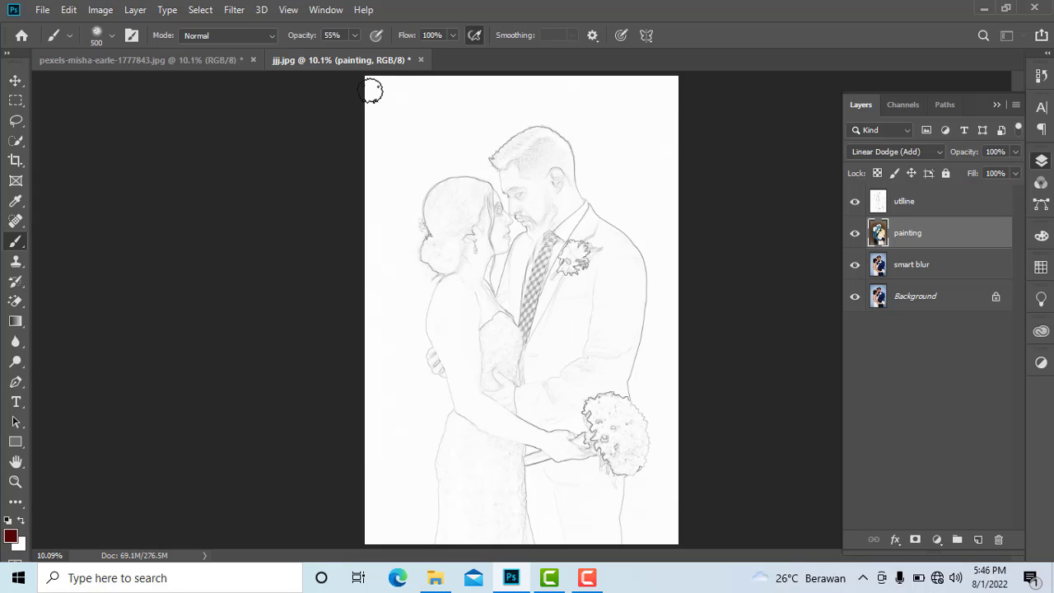
drag(374, 85, 535, 85)
click(353, 36)
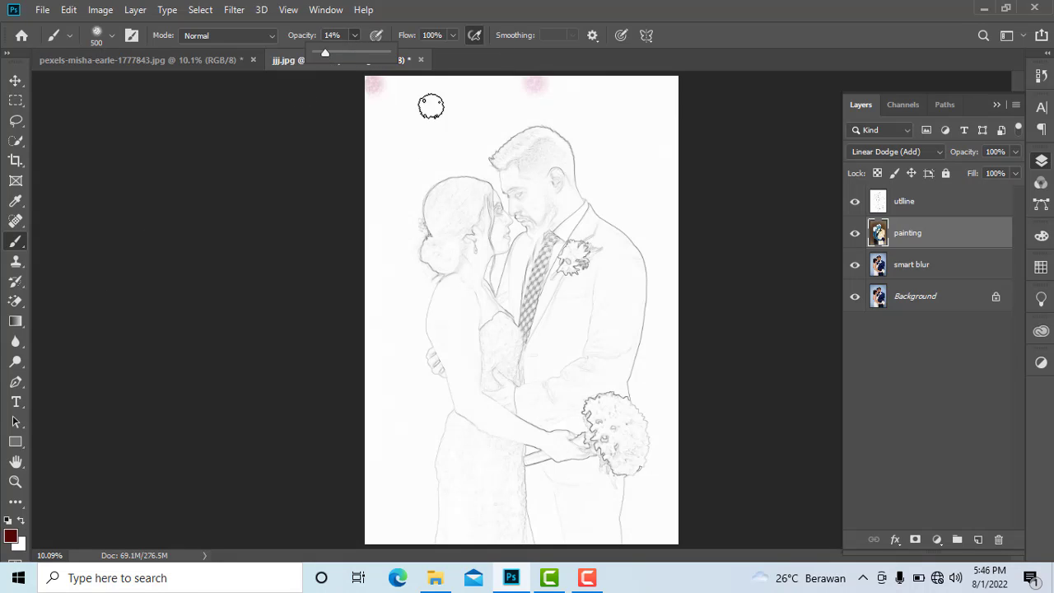
click(400, 86)
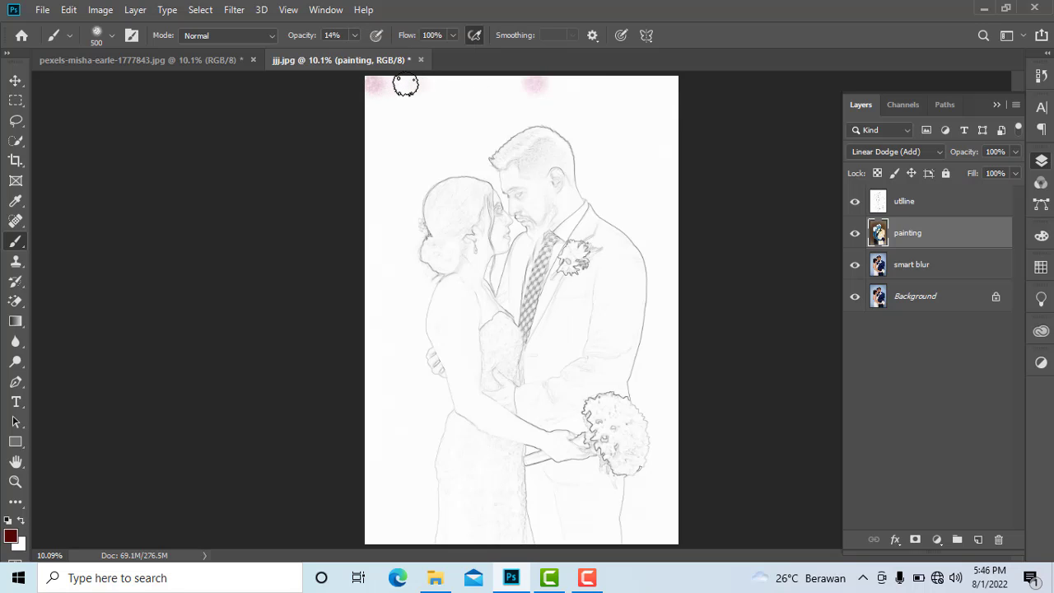
Step: Wash pink along the top, left and right edges, raising opacity to 23% midway
drag(404, 85, 626, 87)
drag(381, 94, 668, 97)
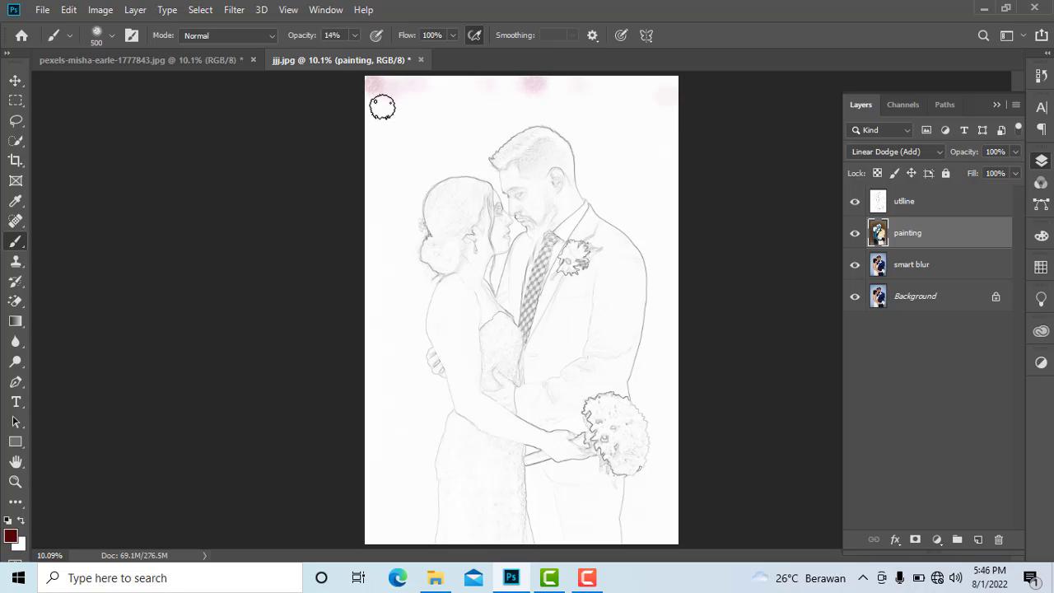
drag(376, 129, 374, 242)
drag(376, 178, 376, 247)
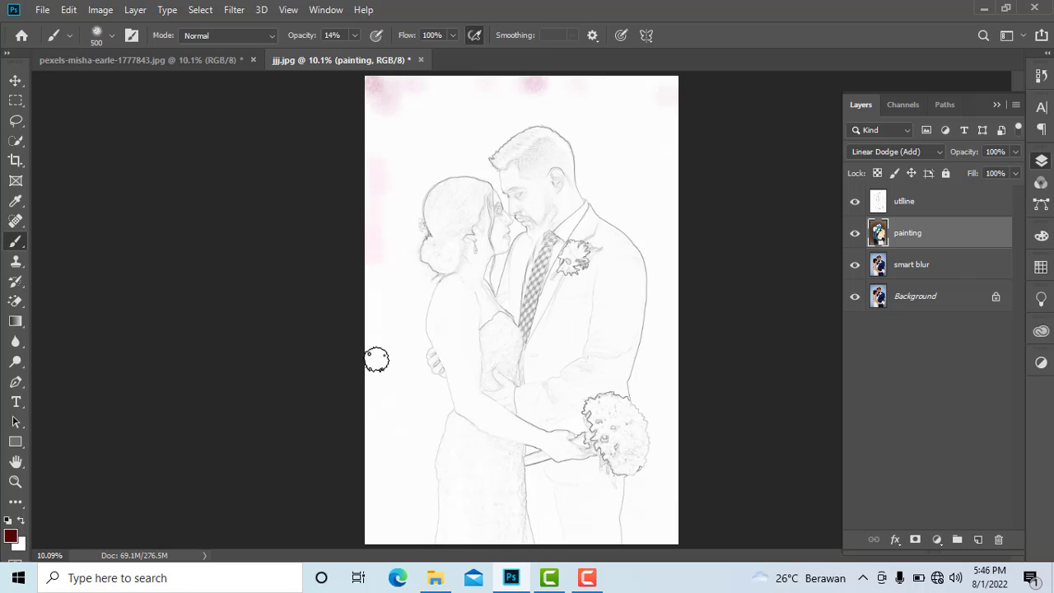
drag(377, 360, 368, 544)
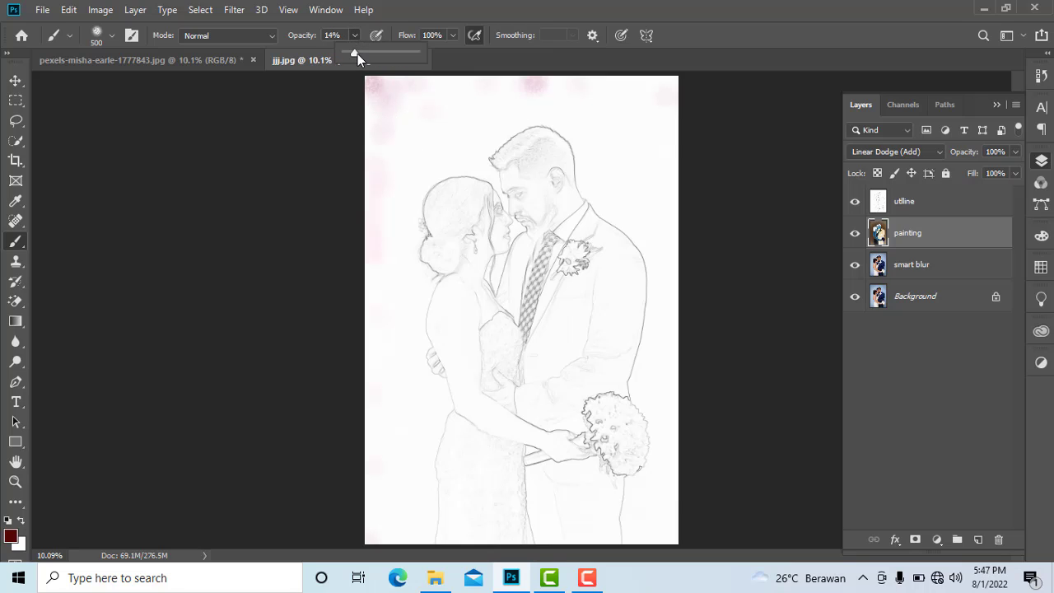
drag(354, 35, 360, 51)
mouse_move(499, 116)
mouse_down()
mouse_move(595, 123)
mouse_move(618, 106)
mouse_move(419, 121)
mouse_move(516, 104)
mouse_move(622, 105)
mouse_move(355, 111)
mouse_up()
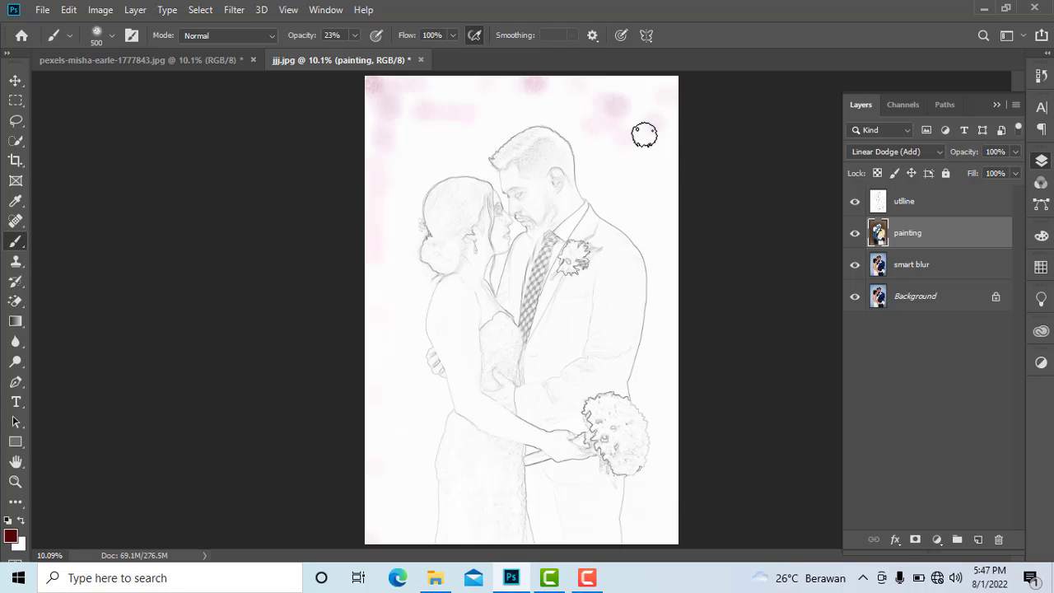
mouse_move(645, 134)
mouse_down()
mouse_move(666, 148)
mouse_move(672, 189)
mouse_move(675, 106)
mouse_move(664, 111)
mouse_move(658, 144)
mouse_move(668, 82)
mouse_move(634, 129)
mouse_move(648, 80)
mouse_move(626, 87)
mouse_move(614, 123)
mouse_move(609, 77)
mouse_move(595, 132)
mouse_move(585, 85)
mouse_move(492, 139)
mouse_move(501, 74)
mouse_move(376, 221)
mouse_move(595, 202)
mouse_move(625, 218)
mouse_move(673, 377)
mouse_move(633, 535)
mouse_move(672, 439)
mouse_move(623, 188)
mouse_move(673, 405)
mouse_move(486, 83)
mouse_move(364, 163)
mouse_move(419, 308)
mouse_move(393, 419)
mouse_move(435, 435)
mouse_move(376, 463)
mouse_move(411, 494)
mouse_move(428, 452)
mouse_up()
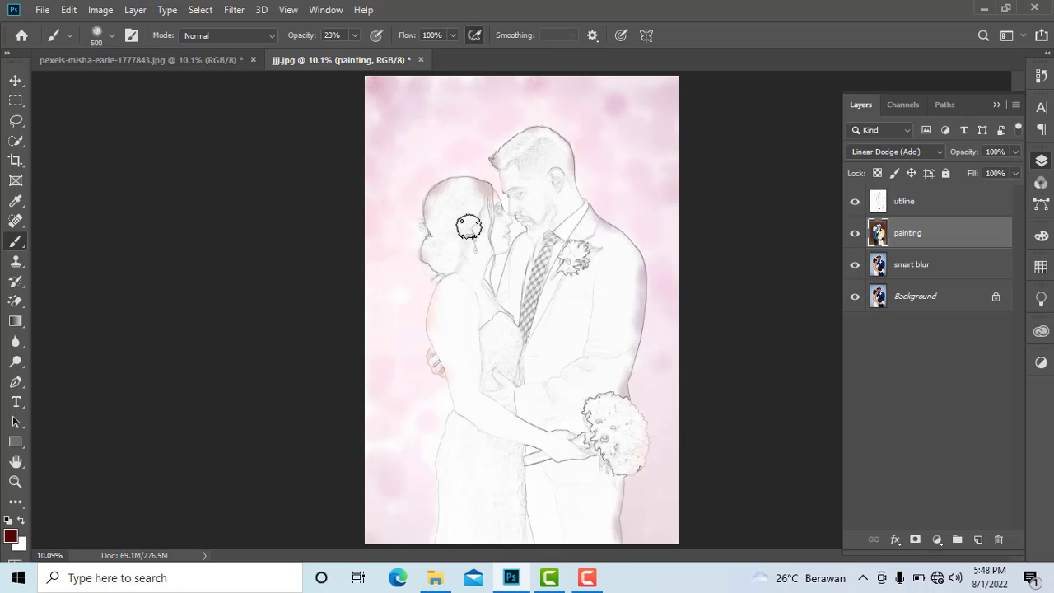
Step: Raise brush opacity to 51%, zoom in, and paint skin tone over the bride's face
click(353, 35)
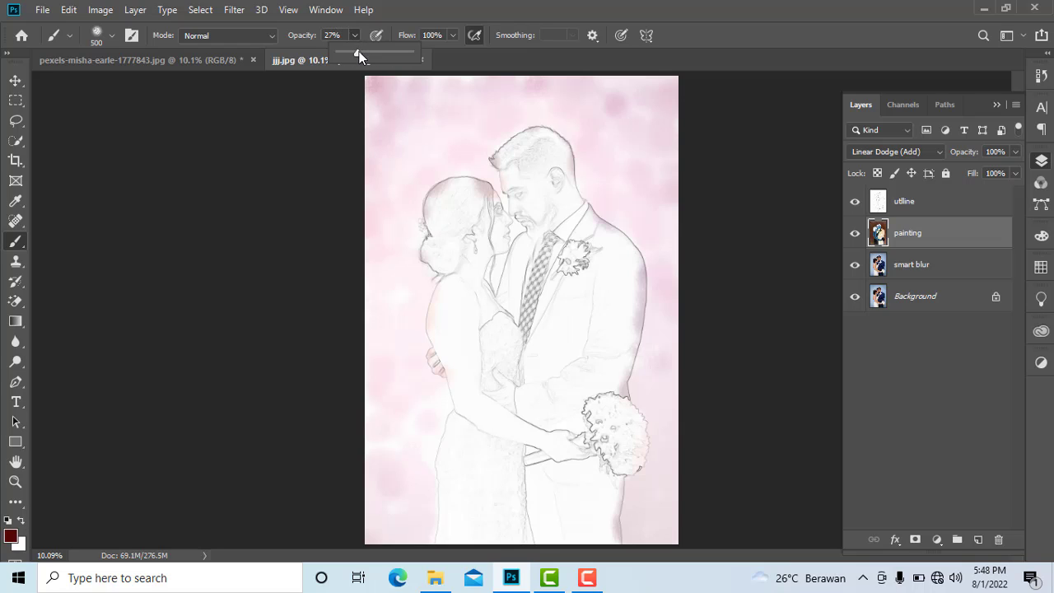
drag(358, 52, 375, 52)
scroll(467, 221, up, 1)
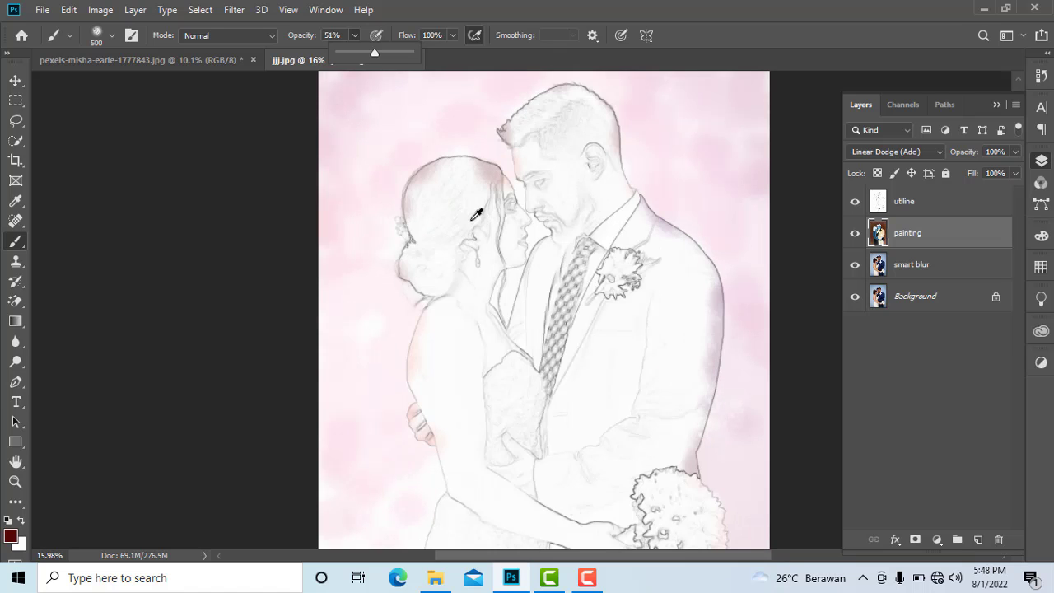
scroll(486, 210, up, 1)
scroll(490, 210, up, 1)
scroll(476, 268, up, 1)
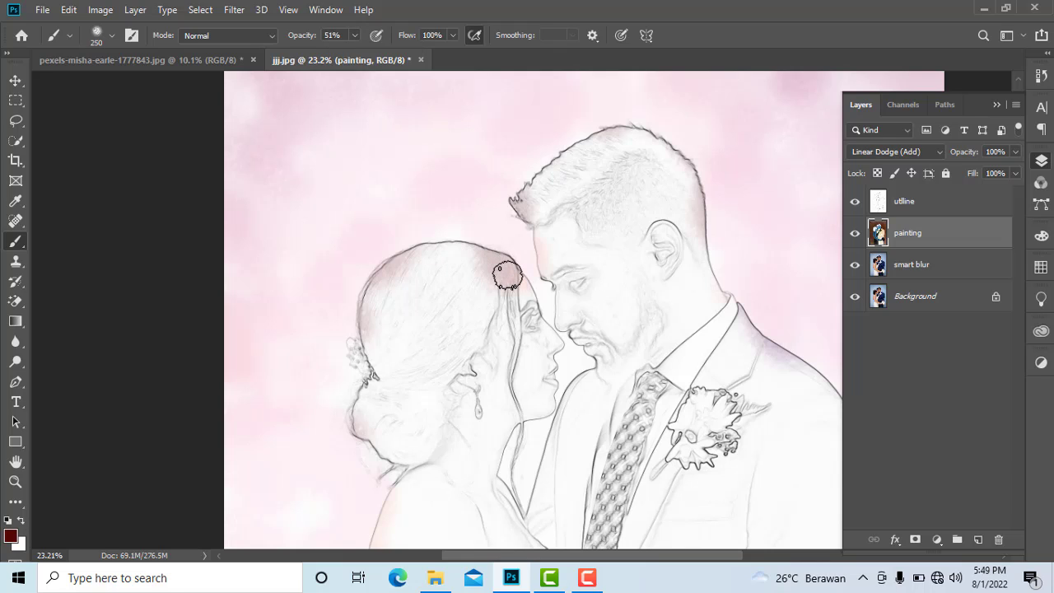
mouse_move(507, 276)
mouse_down()
mouse_move(539, 346)
mouse_move(545, 404)
mouse_move(541, 348)
mouse_move(550, 344)
mouse_move(503, 268)
mouse_move(451, 247)
mouse_move(406, 254)
mouse_move(371, 287)
mouse_move(424, 259)
mouse_move(395, 305)
mouse_move(408, 307)
mouse_move(387, 280)
mouse_move(491, 307)
mouse_move(414, 400)
mouse_move(419, 458)
mouse_move(502, 428)
mouse_move(454, 487)
mouse_up()
Step: Enlarge the brush and paint dark colour over the groom's trousers
scroll(454, 486, down, 3)
mouse_move(422, 270)
mouse_down()
mouse_move(420, 426)
mouse_move(519, 405)
mouse_up()
key(bracketright)
key(bracketright)
key(bracketright)
scroll(456, 414, down, 3)
scroll(520, 406, down, 3)
mouse_move(527, 370)
mouse_down()
mouse_move(412, 486)
mouse_move(393, 440)
mouse_move(506, 434)
mouse_move(607, 341)
mouse_move(623, 381)
mouse_move(593, 346)
mouse_up()
scroll(573, 478, down, 2)
mouse_move(573, 478)
mouse_down()
mouse_move(640, 475)
mouse_move(591, 482)
mouse_move(646, 500)
mouse_move(621, 294)
mouse_up()
scroll(590, 483, down, 1)
Step: Paint purple over the groom's jacket and brown over his face and hair
scroll(621, 294, up, 2)
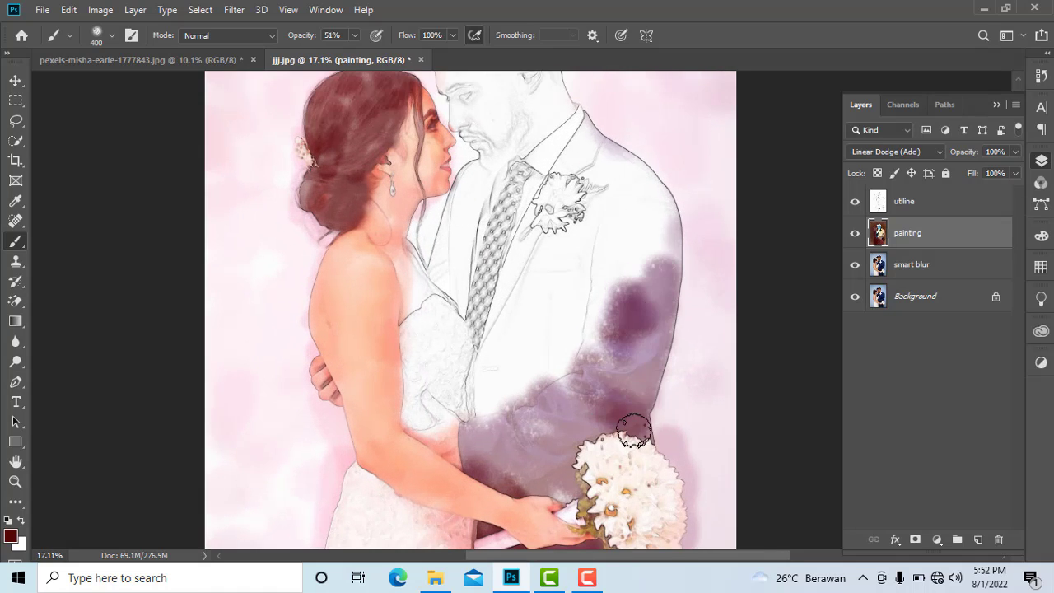
mouse_move(635, 423)
mouse_down()
mouse_move(658, 242)
mouse_move(618, 429)
mouse_move(522, 445)
mouse_move(527, 388)
mouse_move(628, 342)
mouse_up()
scroll(522, 444, down, 2)
scroll(628, 342, down, 3)
mouse_move(468, 334)
mouse_down()
mouse_move(461, 247)
mouse_move(477, 216)
mouse_move(543, 305)
mouse_move(576, 165)
mouse_move(494, 341)
mouse_move(595, 283)
mouse_move(516, 307)
mouse_move(498, 242)
mouse_move(503, 176)
mouse_move(440, 157)
mouse_move(545, 170)
mouse_up()
scroll(494, 341, up, 3)
scroll(595, 301, up, 2)
scroll(581, 238, up, 1)
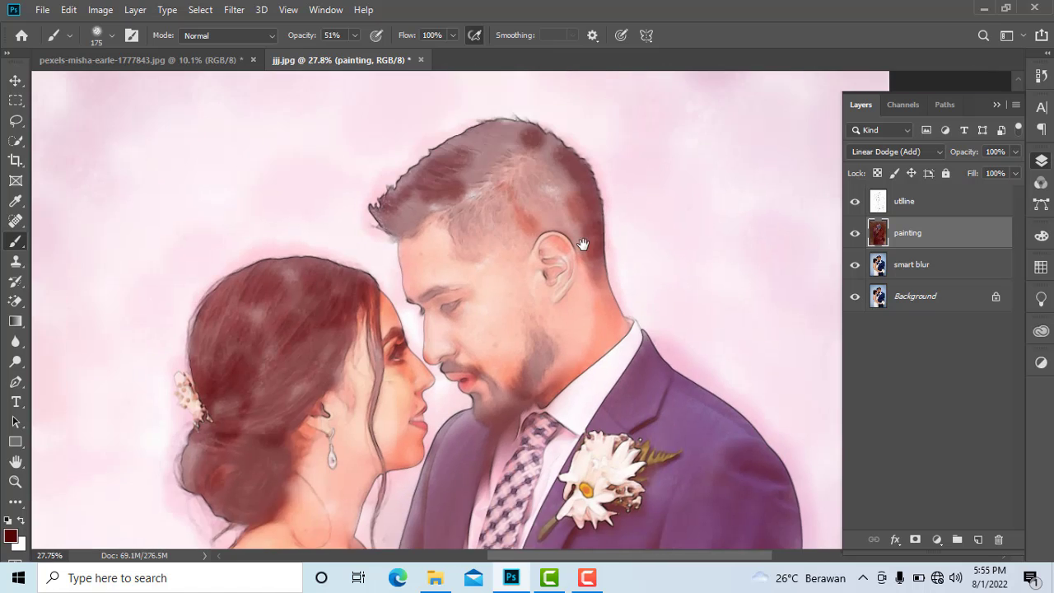
mouse_move(581, 238)
mouse_down()
mouse_move(548, 157)
mouse_move(582, 274)
mouse_move(444, 354)
mouse_move(588, 235)
mouse_up()
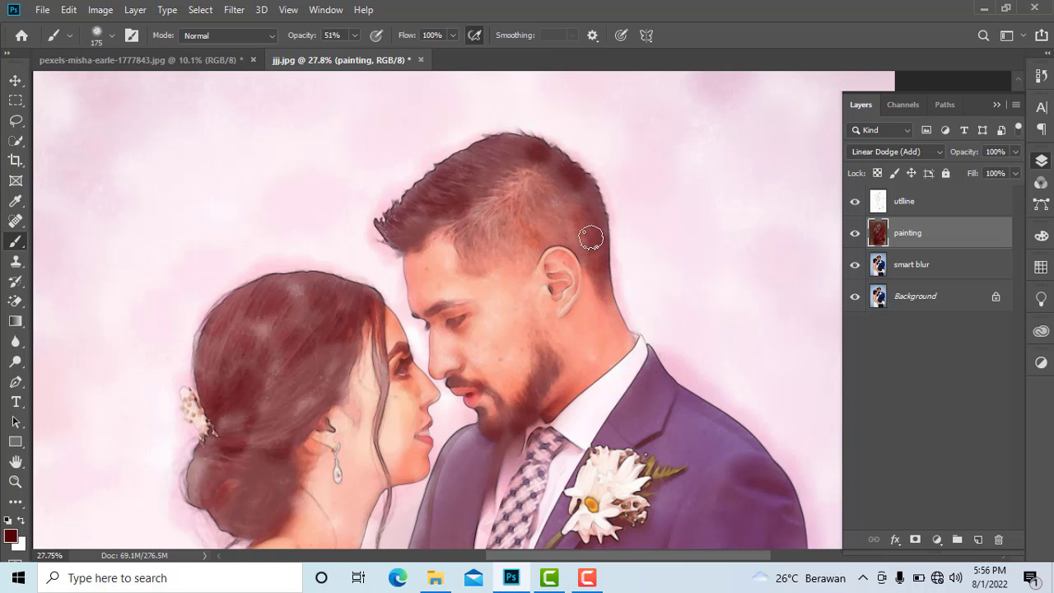
scroll(588, 236, down, 1)
drag(454, 207, 550, 289)
scroll(550, 289, down, 3)
Step: Set the brush opacity to 24% and enlarge the brush
scroll(552, 296, down, 1)
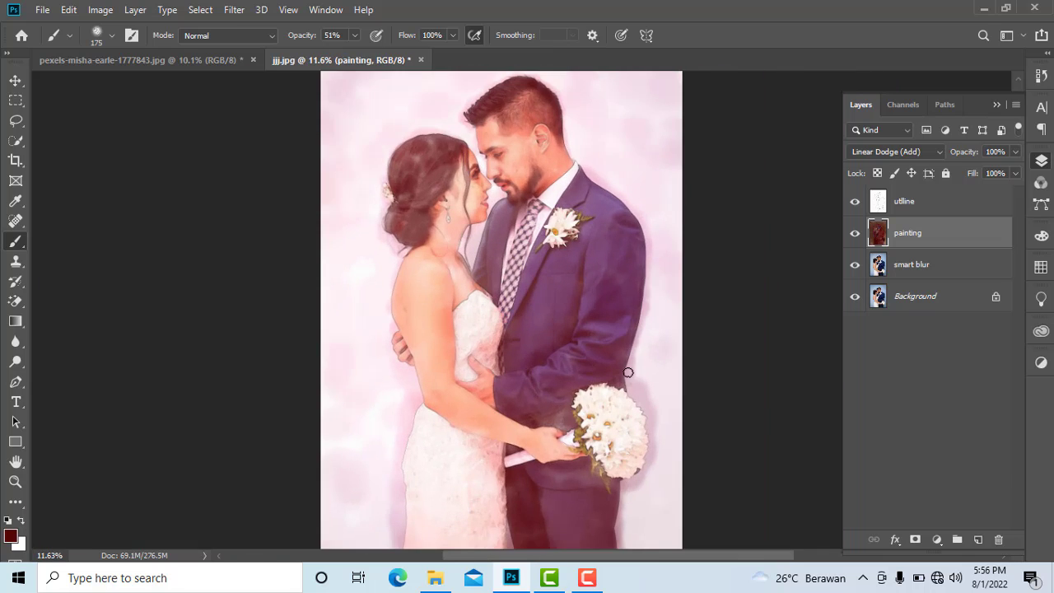
scroll(553, 309, down, 1)
scroll(556, 322, down, 2)
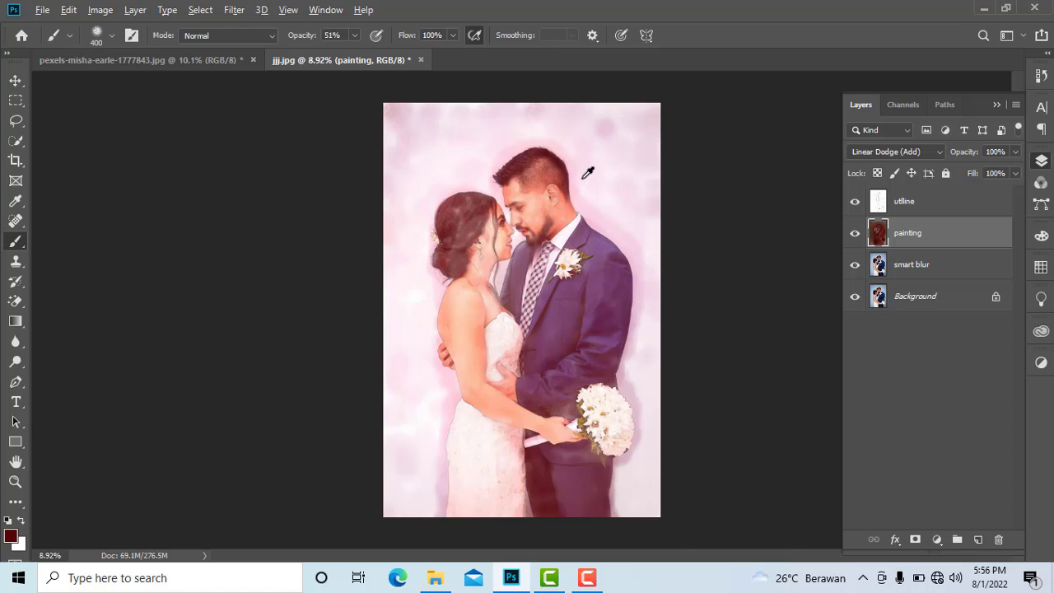
scroll(588, 169, up, 4)
key(bracketright)
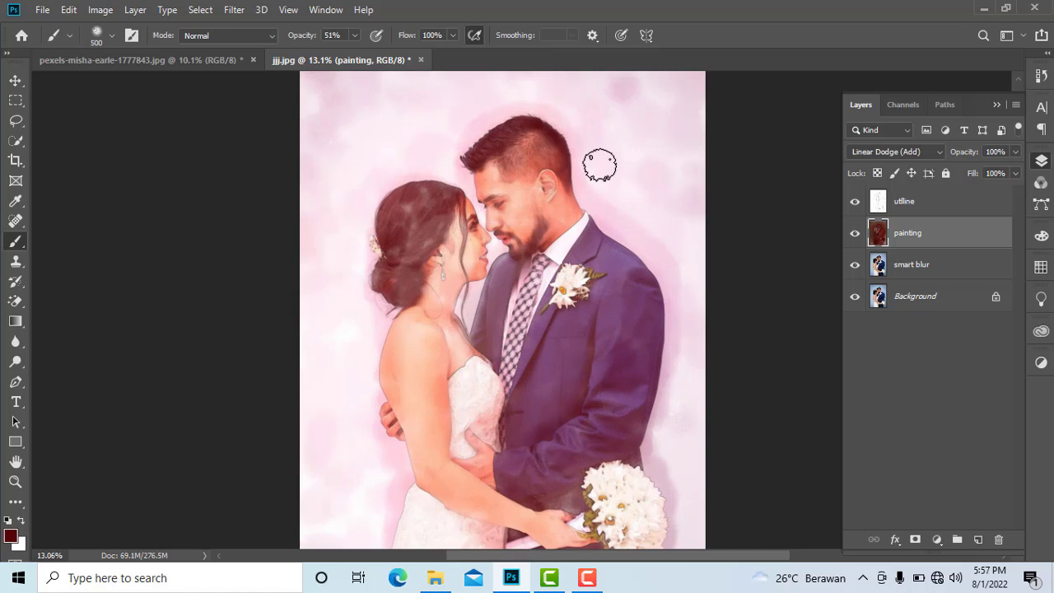
drag(607, 182, 581, 284)
click(354, 34)
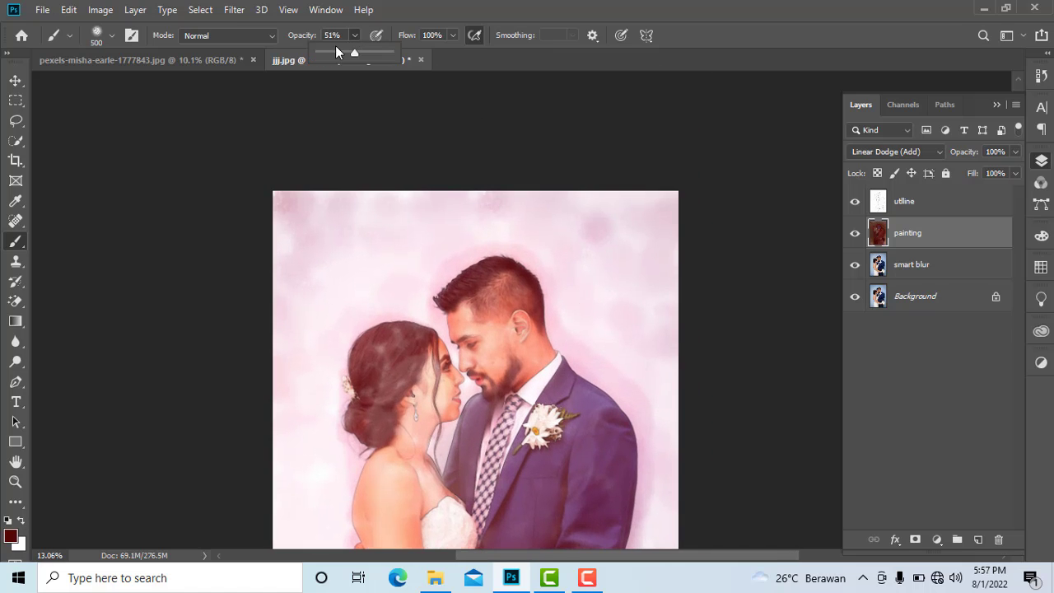
drag(331, 54, 335, 53)
key(bracketright)
key(bracketright)
key(bracketright)
key(bracketright)
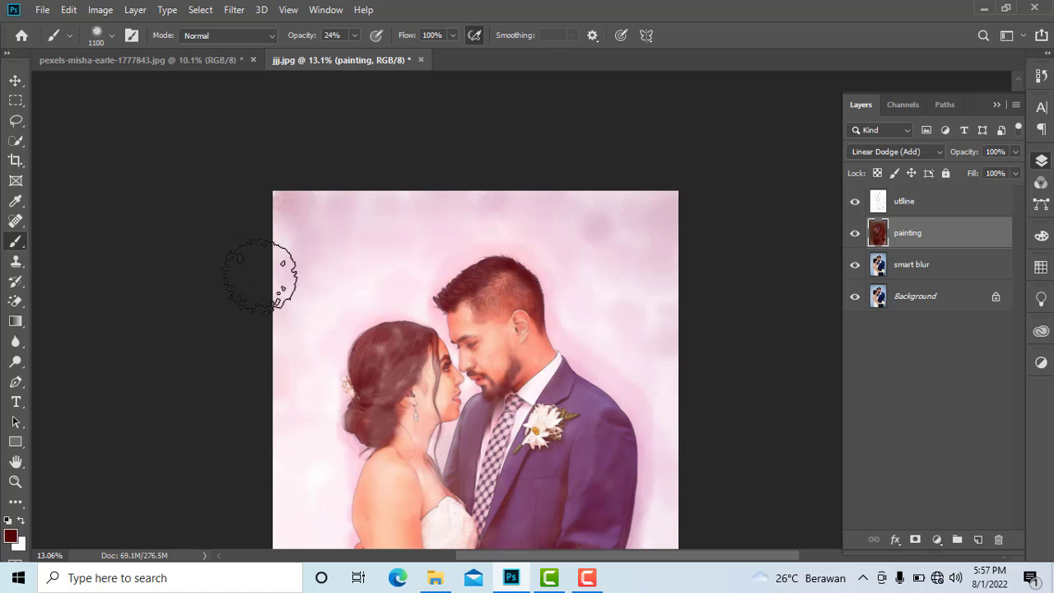
Step: With a smaller brush, darken the bride's hair reddish-brown, then fit the whole image
scroll(664, 387, down, 5)
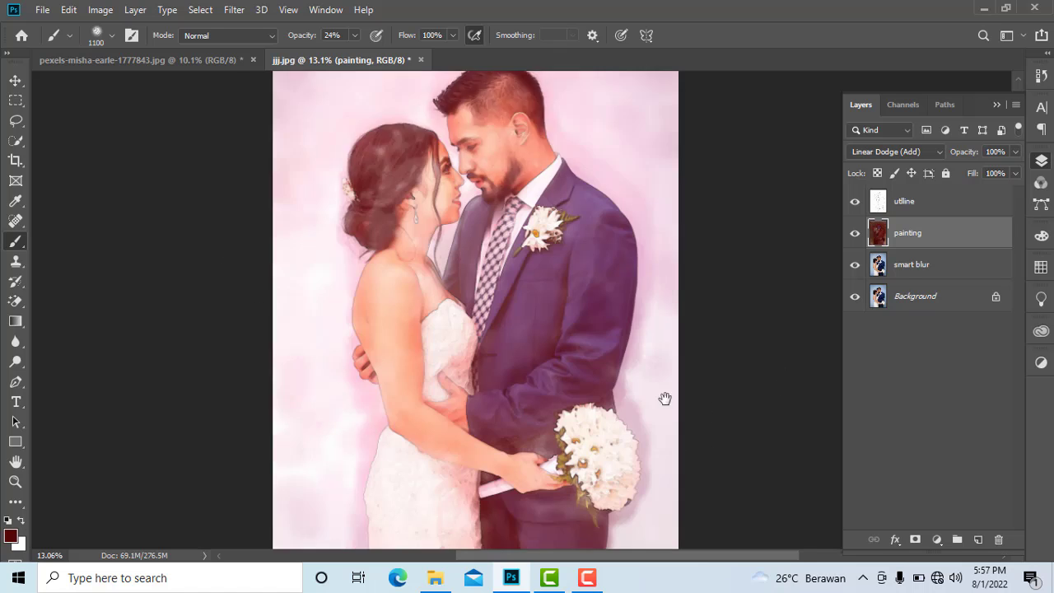
scroll(657, 436, down, 2)
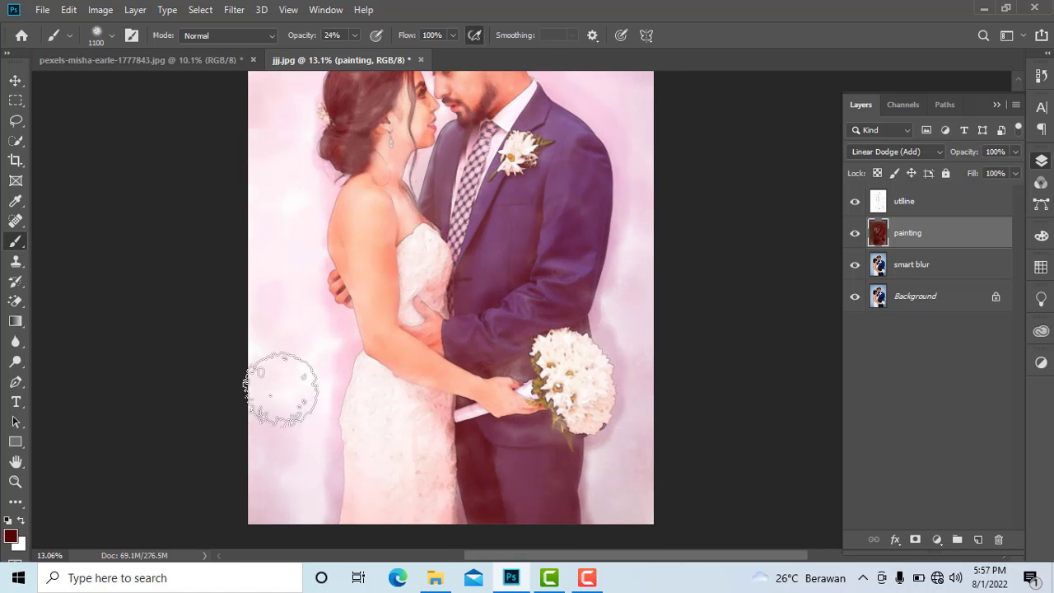
key(bracketleft)
key(bracketleft)
key(bracketleft)
scroll(400, 430, up, 3)
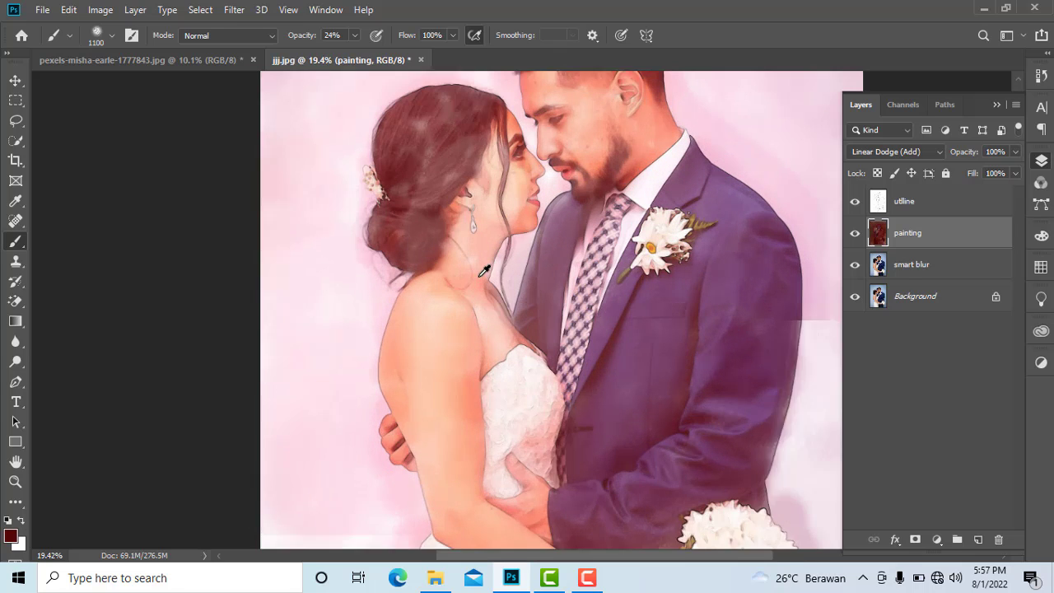
key(bracketleft)
key(bracketleft)
key(bracketleft)
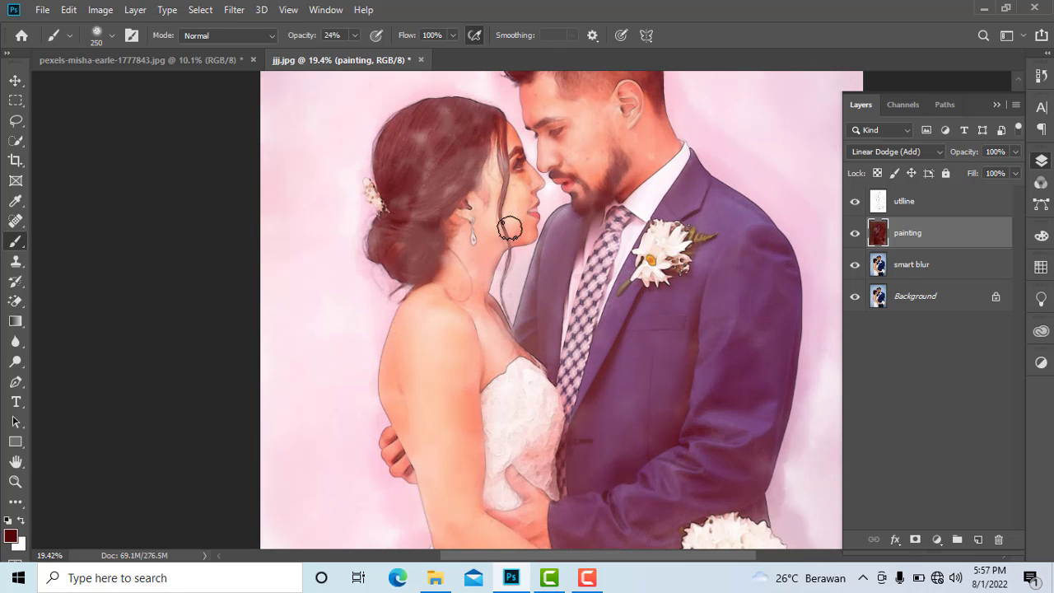
mouse_move(458, 162)
mouse_down()
mouse_move(423, 170)
mouse_move(411, 193)
mouse_move(452, 188)
mouse_move(405, 200)
mouse_move(428, 128)
mouse_move(500, 210)
mouse_move(417, 288)
mouse_move(512, 175)
mouse_up()
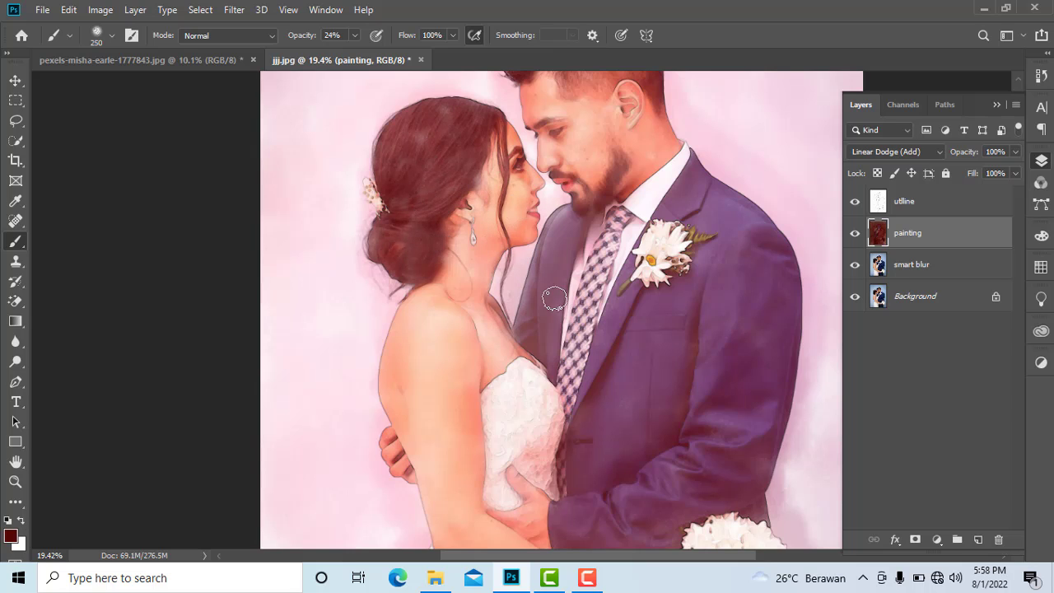
key(ctrl+0)
scroll(573, 381, down, 2)
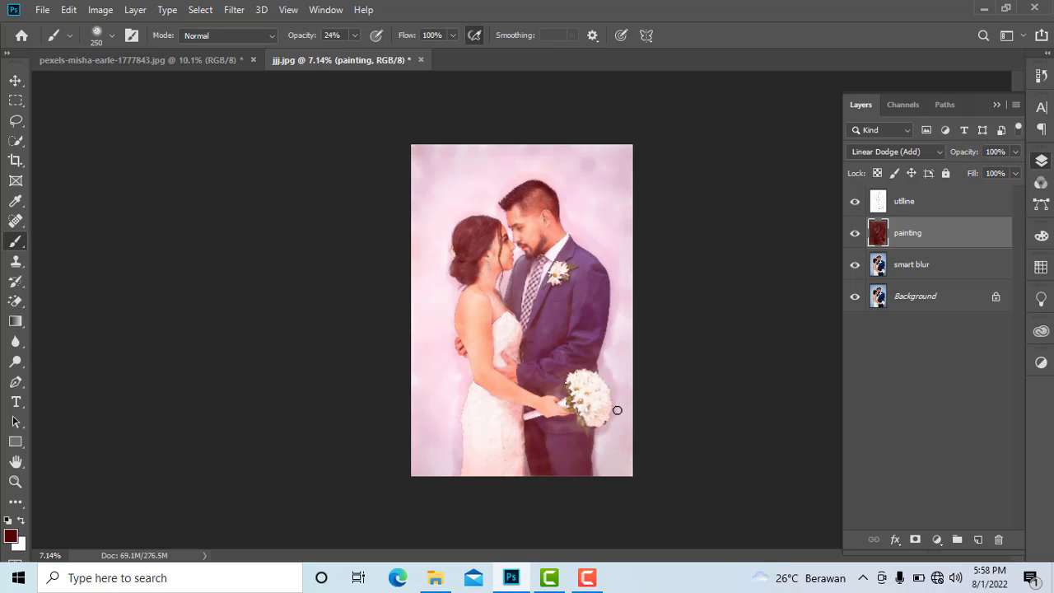
scroll(616, 410, up, 2)
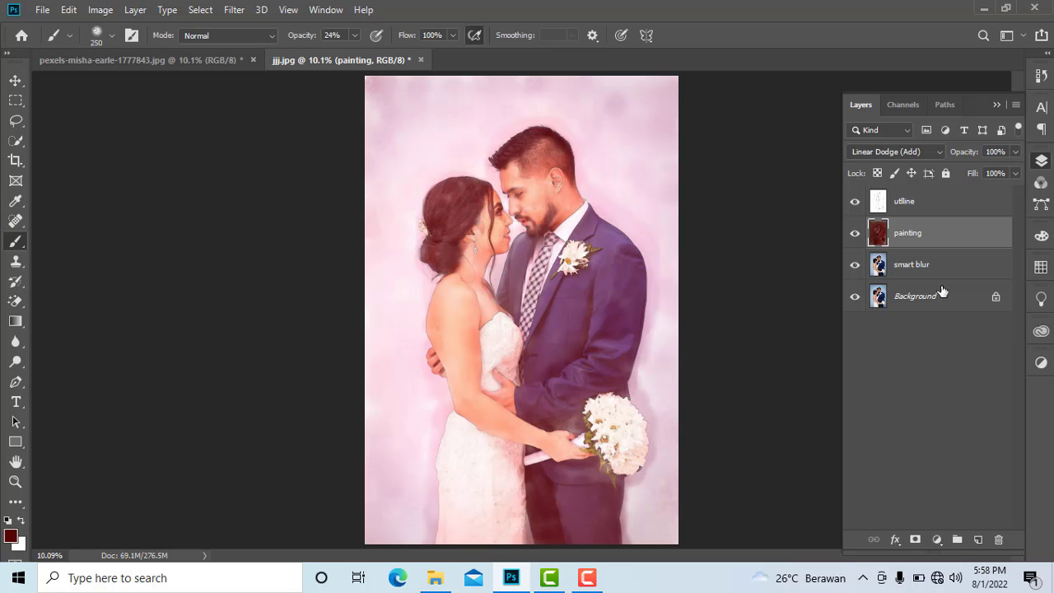
Step: Hide the painting layer to compare with the original photo, then show utline, painting and smart blur again
click(855, 233)
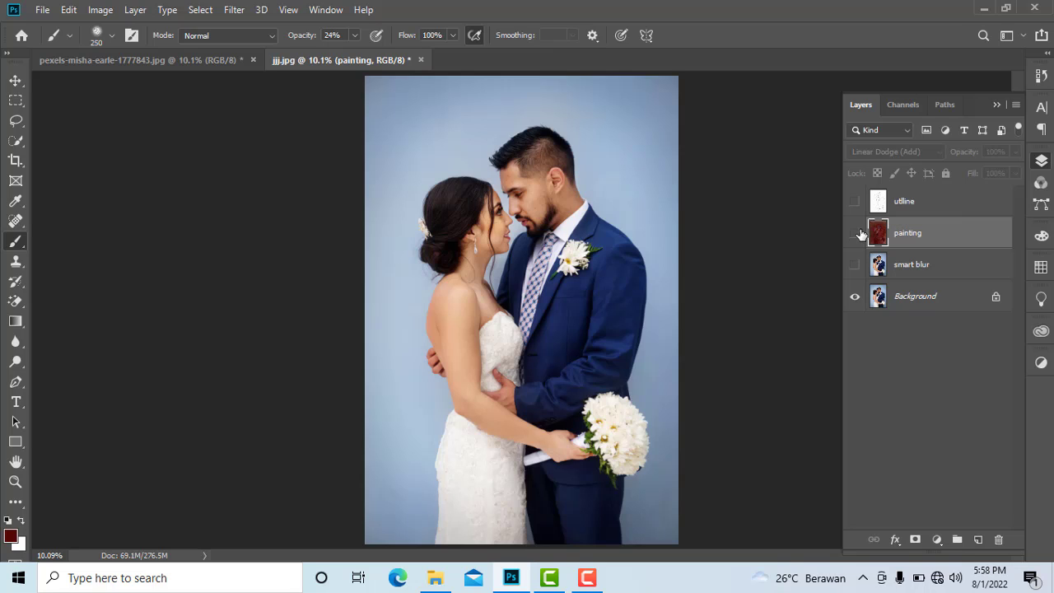
drag(855, 201, 855, 264)
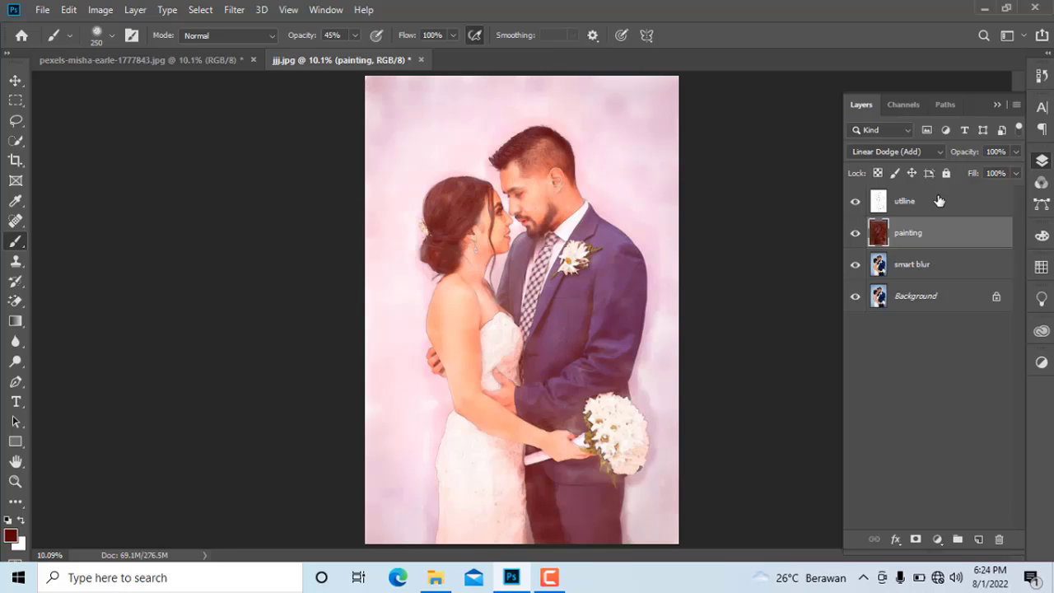
Step: Add an empty Layer 1 above utline and set the foreground colour to near-black 080000
click(939, 202)
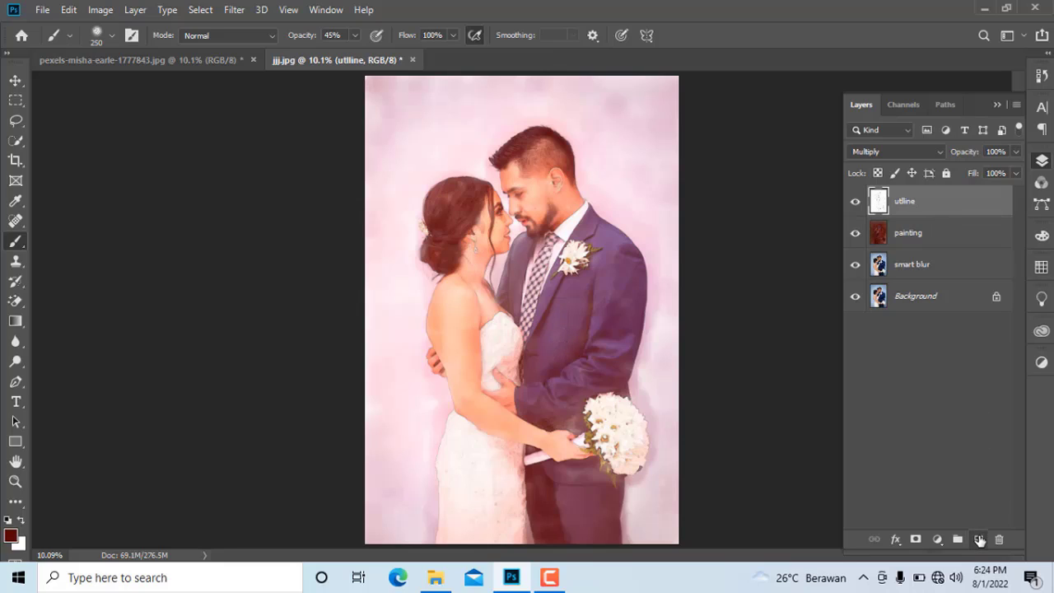
click(979, 539)
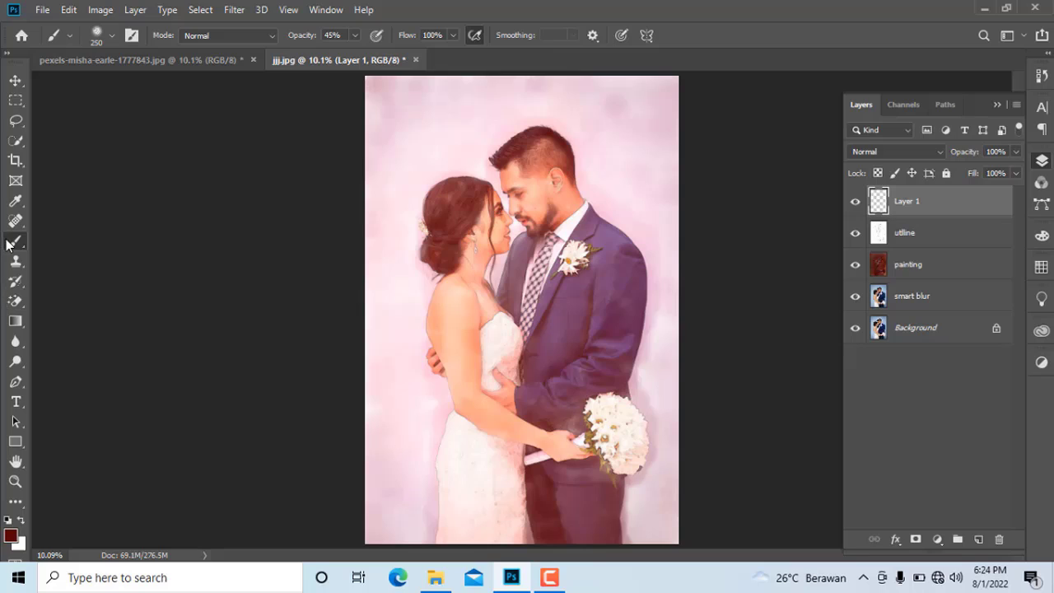
click(11, 537)
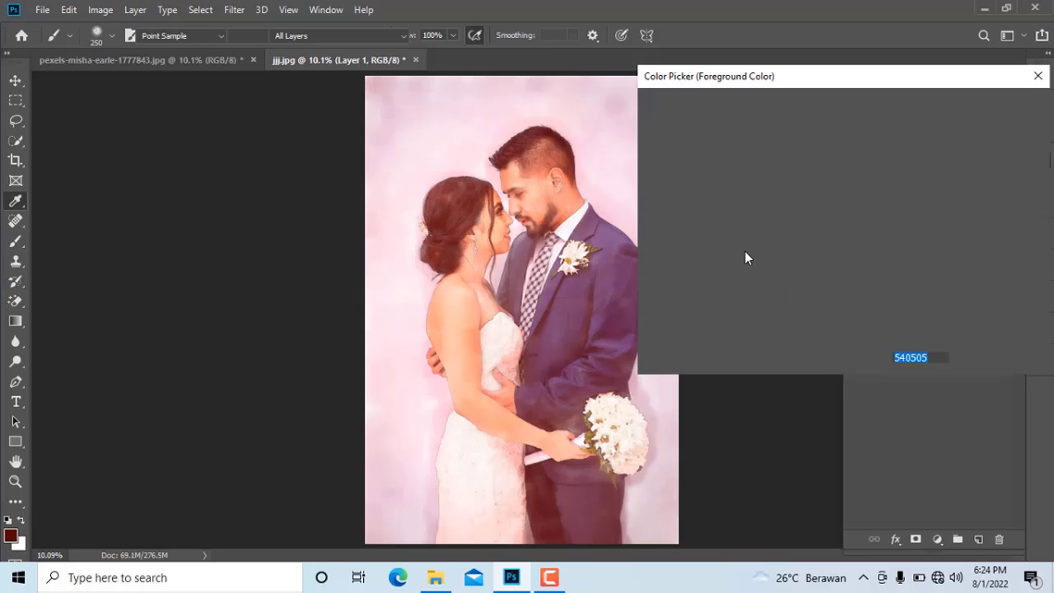
drag(742, 247, 843, 306)
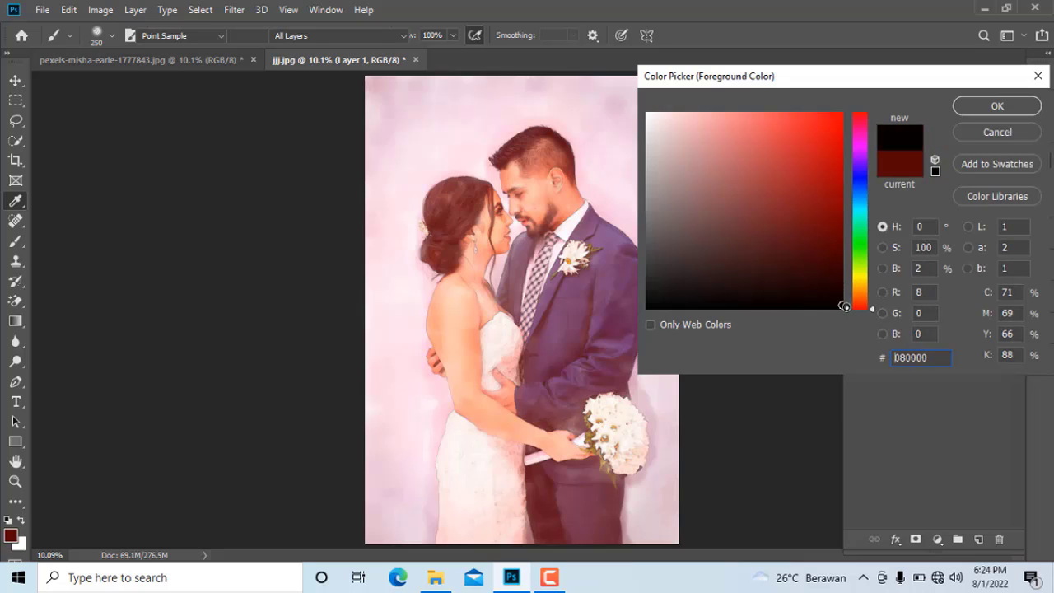
click(993, 108)
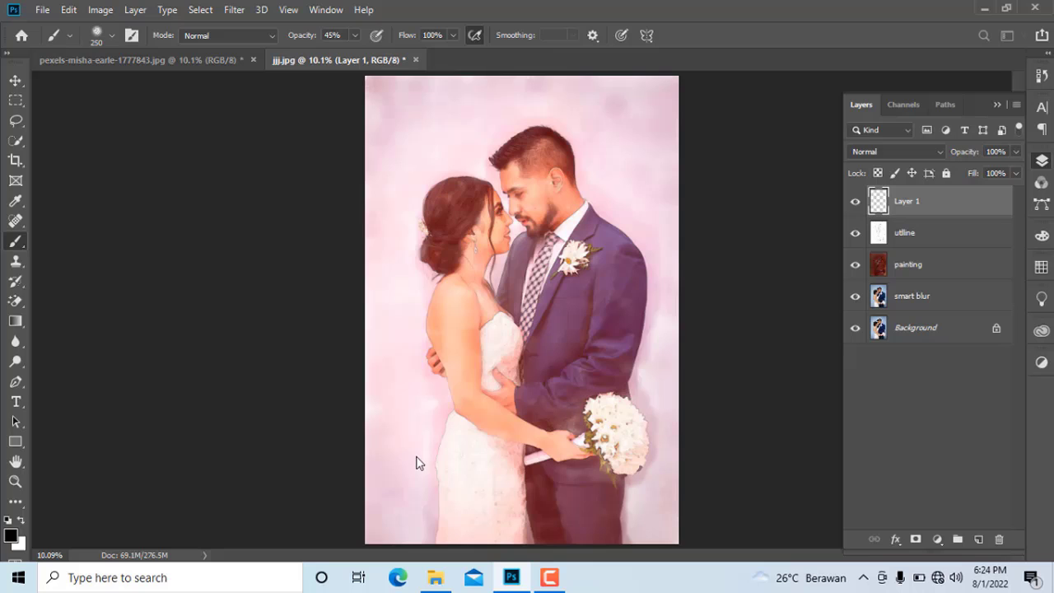
Step: Choose the Hard Round brush from General Brushes and set its size to 70 px
scroll(383, 471, up, 3)
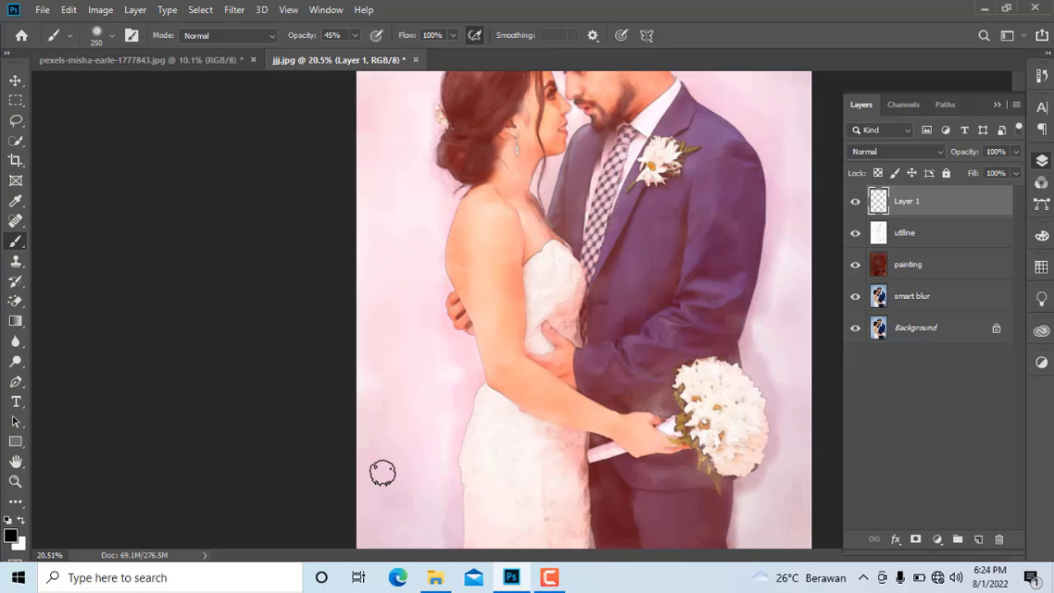
scroll(383, 473, up, 2)
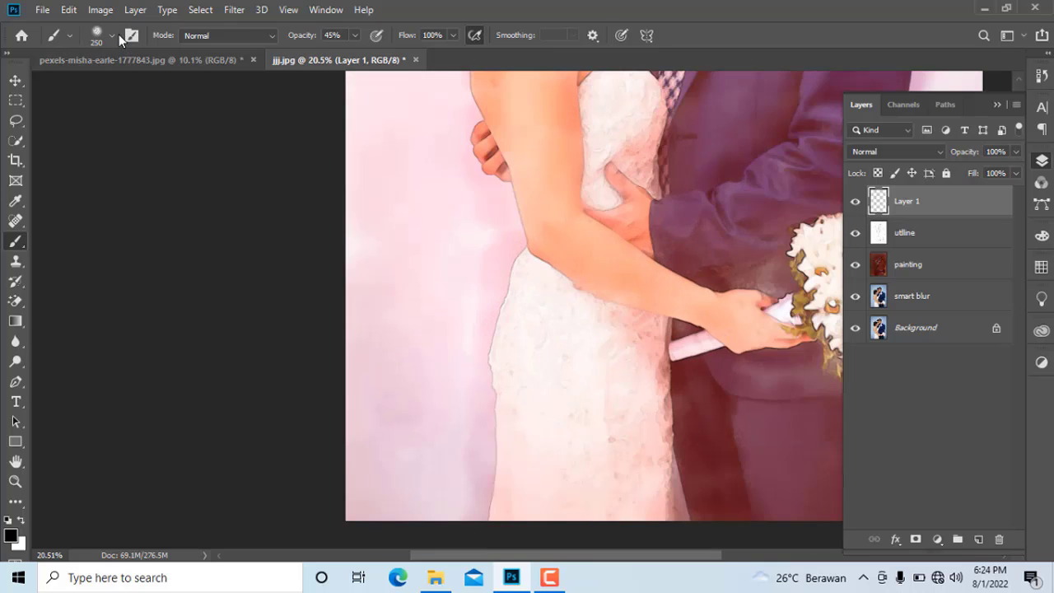
click(112, 35)
scroll(74, 206, up, 3)
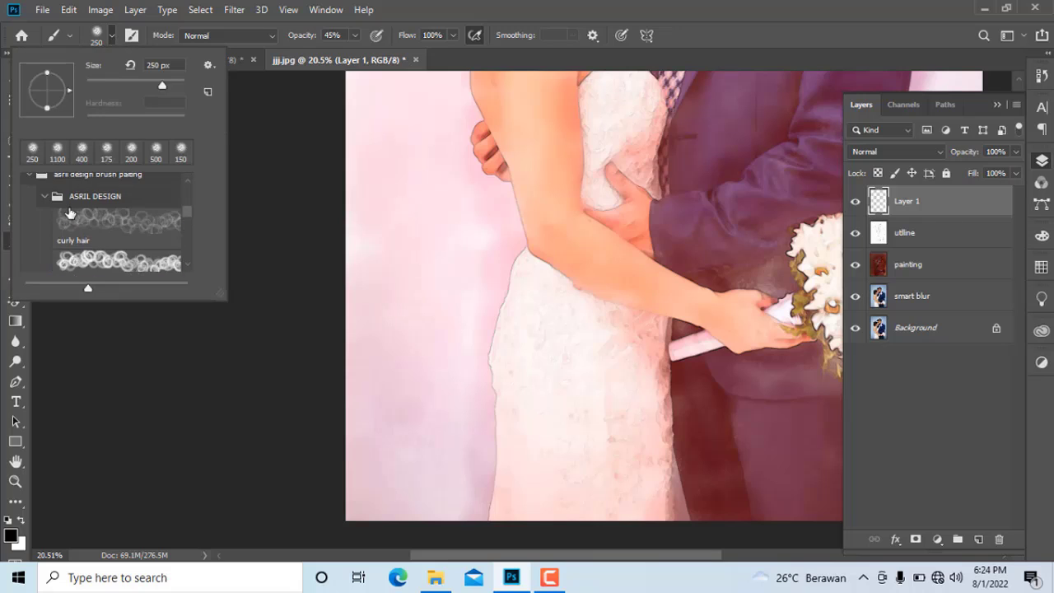
scroll(49, 210, up, 3)
scroll(41, 206, up, 1)
scroll(33, 193, up, 2)
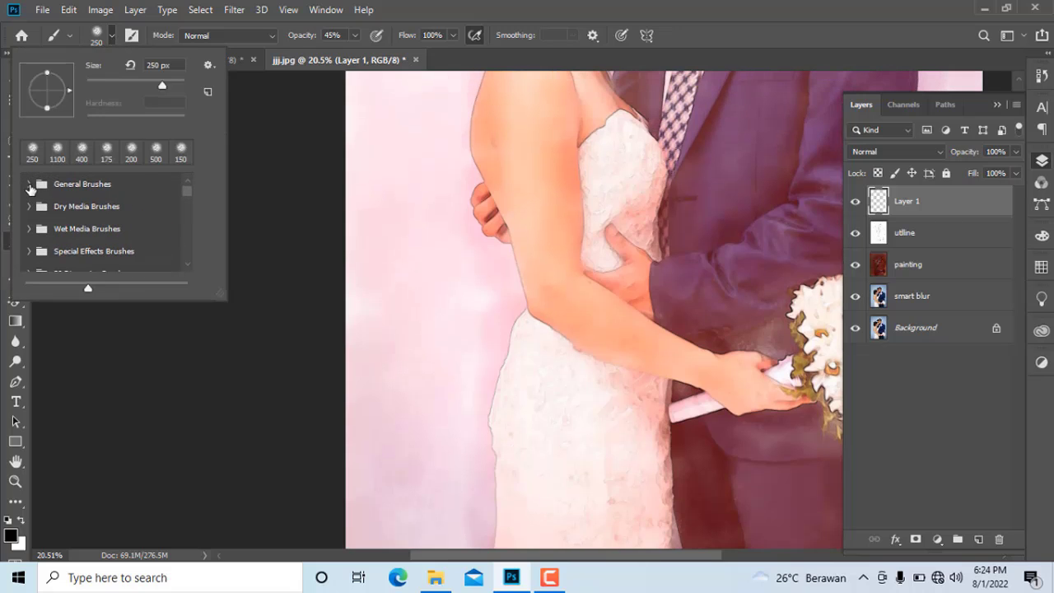
click(29, 185)
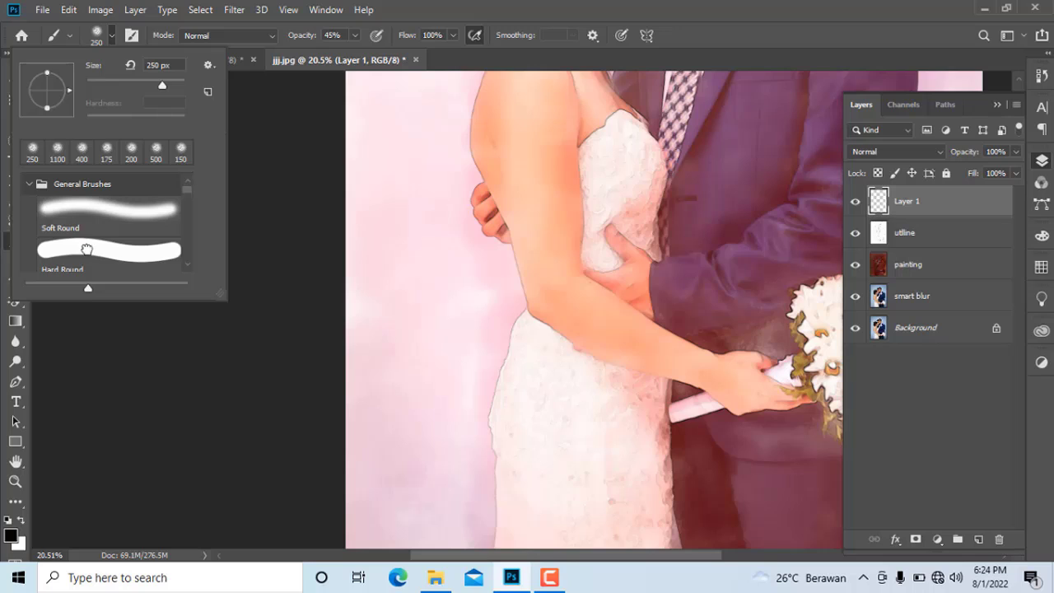
click(87, 249)
click(272, 237)
scroll(363, 300, down, 1)
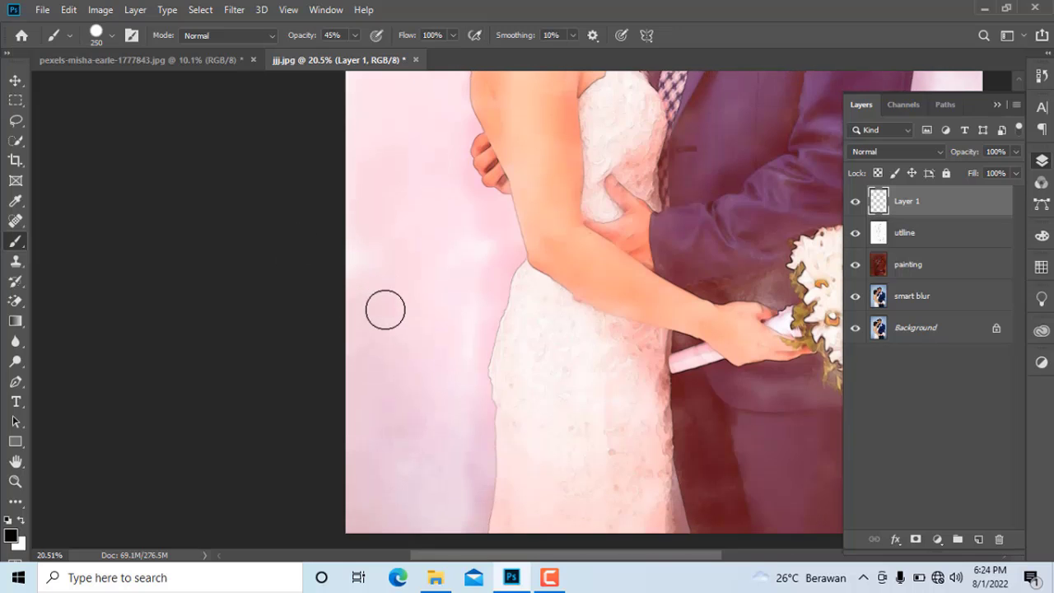
scroll(383, 308, down, 4)
key(bracketleft)
key(bracketleft)
key(bracketleft)
key(bracketleft)
key(bracketleft)
key(bracketleft)
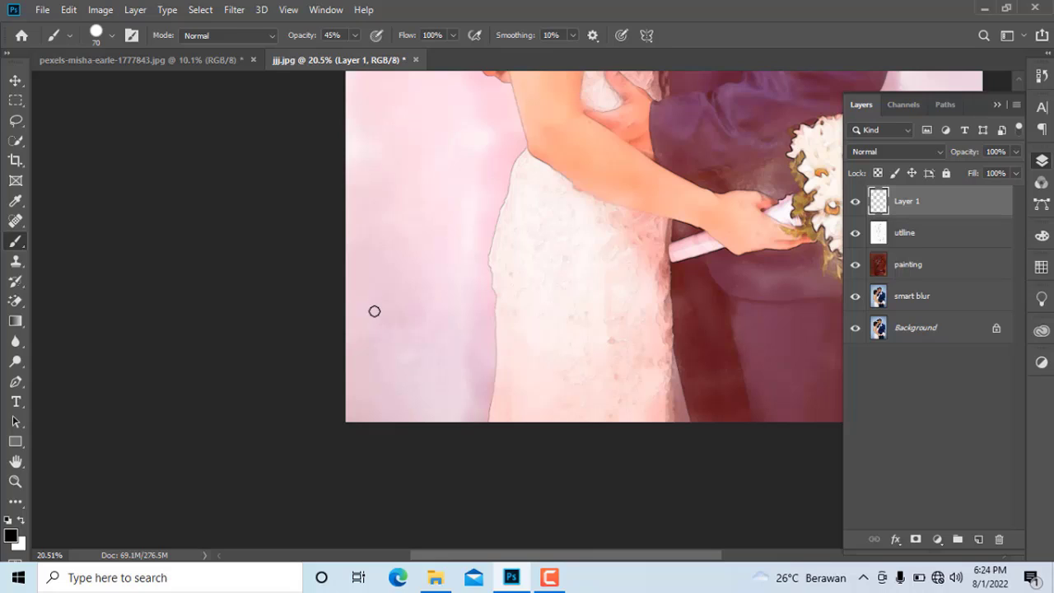
Step: Hand-draw the signature in the portrait's bottom-left corner on Layer 1, then switch to the Move tool
click(376, 298)
drag(375, 301, 412, 337)
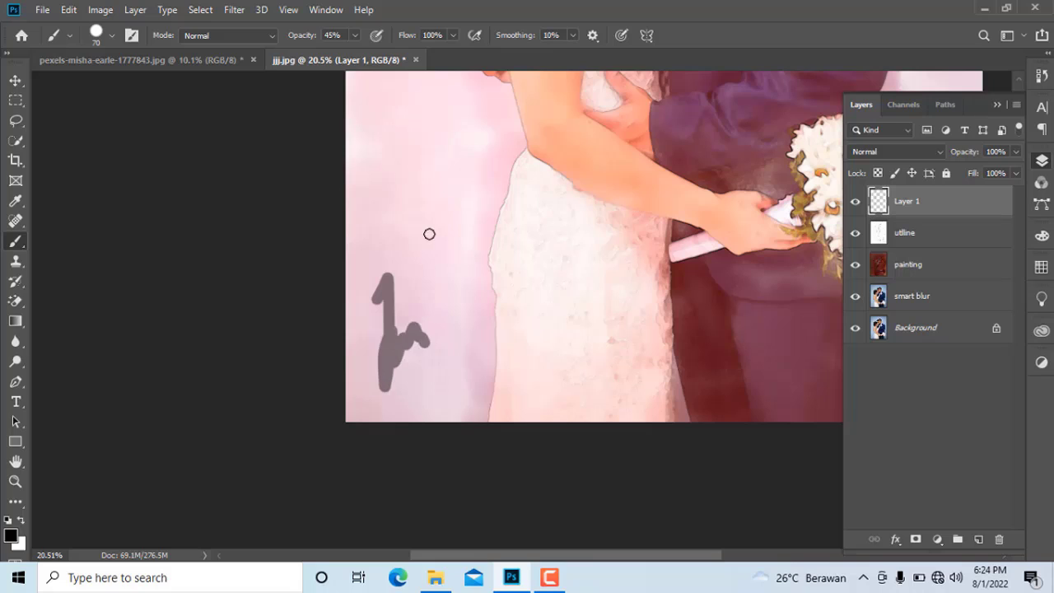
drag(428, 246, 461, 358)
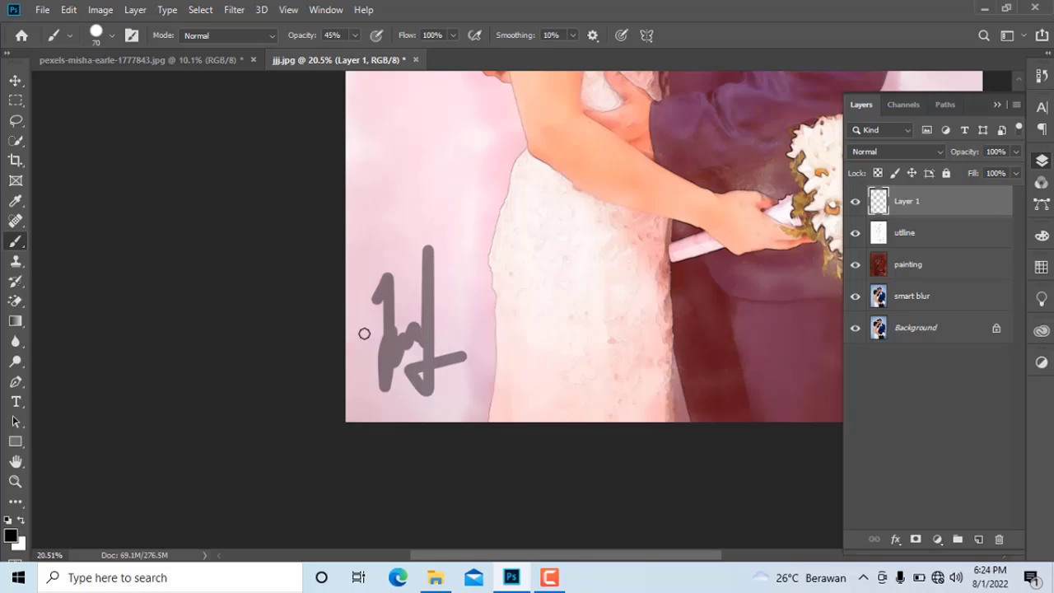
scroll(376, 303, down, 1)
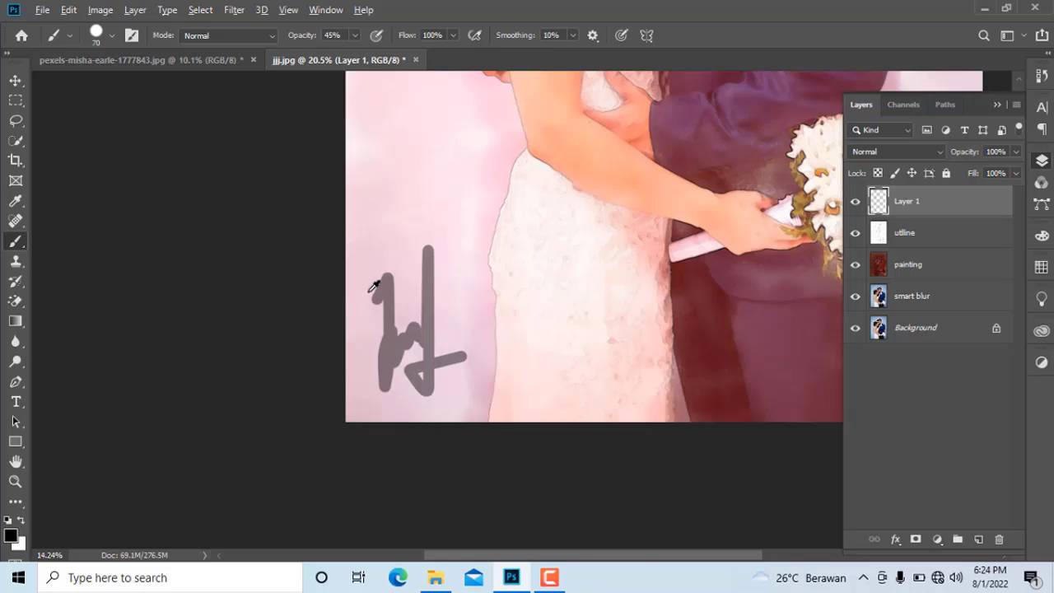
scroll(375, 288, down, 2)
scroll(357, 235, down, 2)
scroll(357, 231, down, 1)
scroll(356, 231, down, 1)
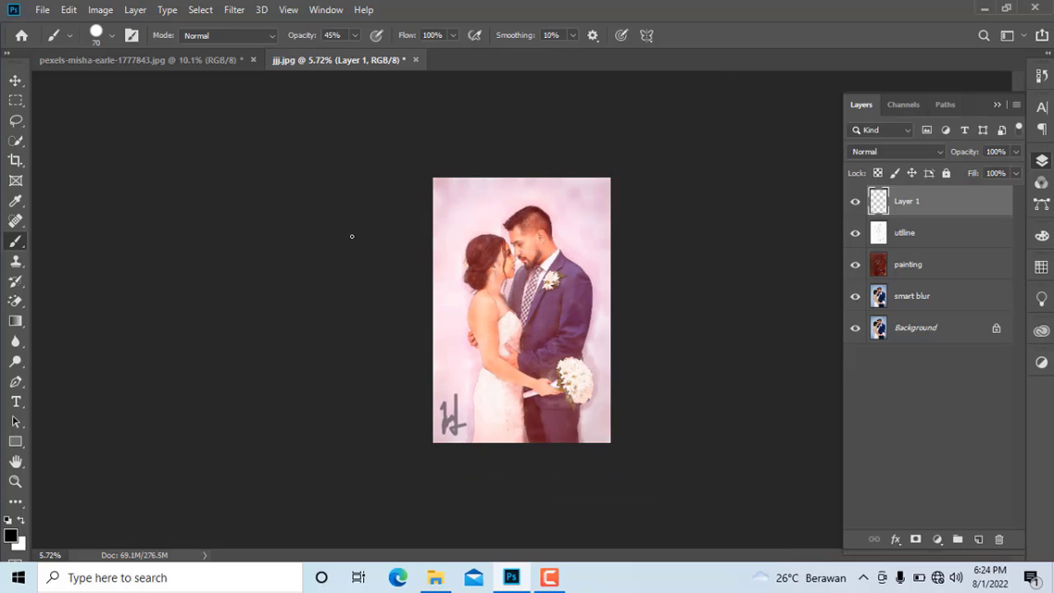
click(15, 80)
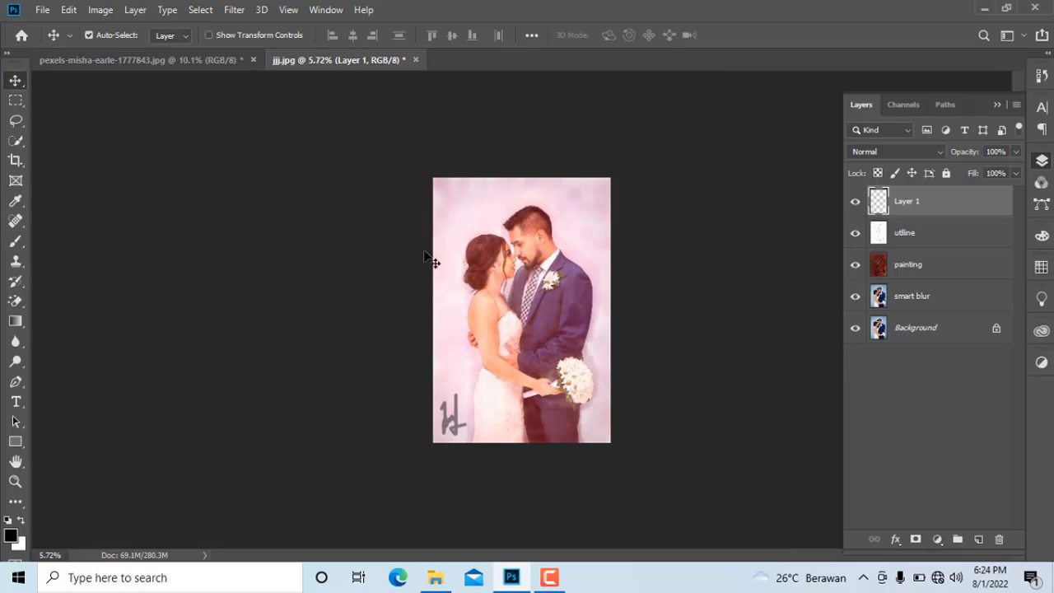
click(650, 364)
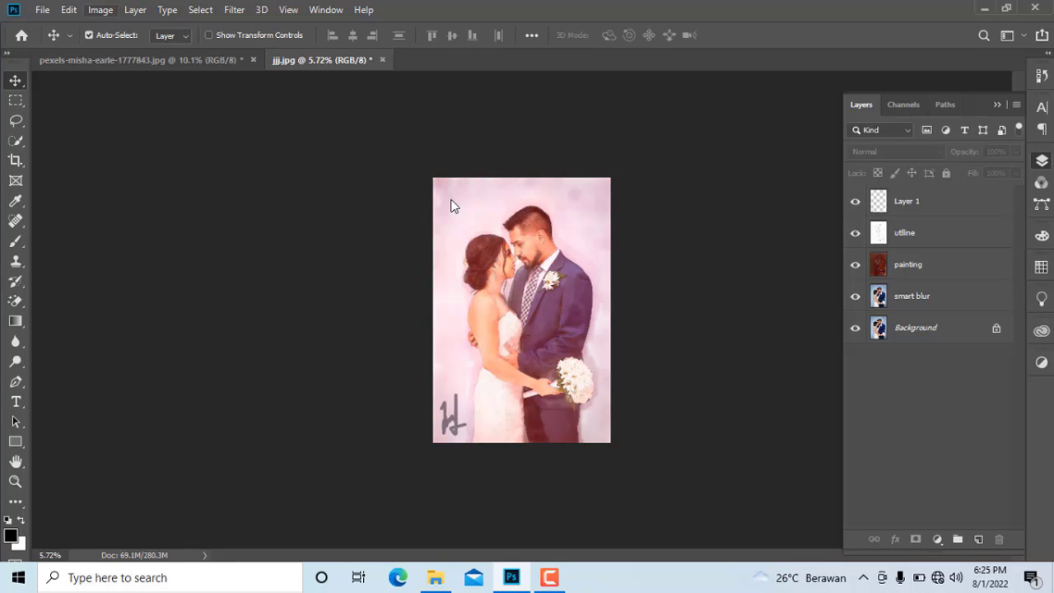